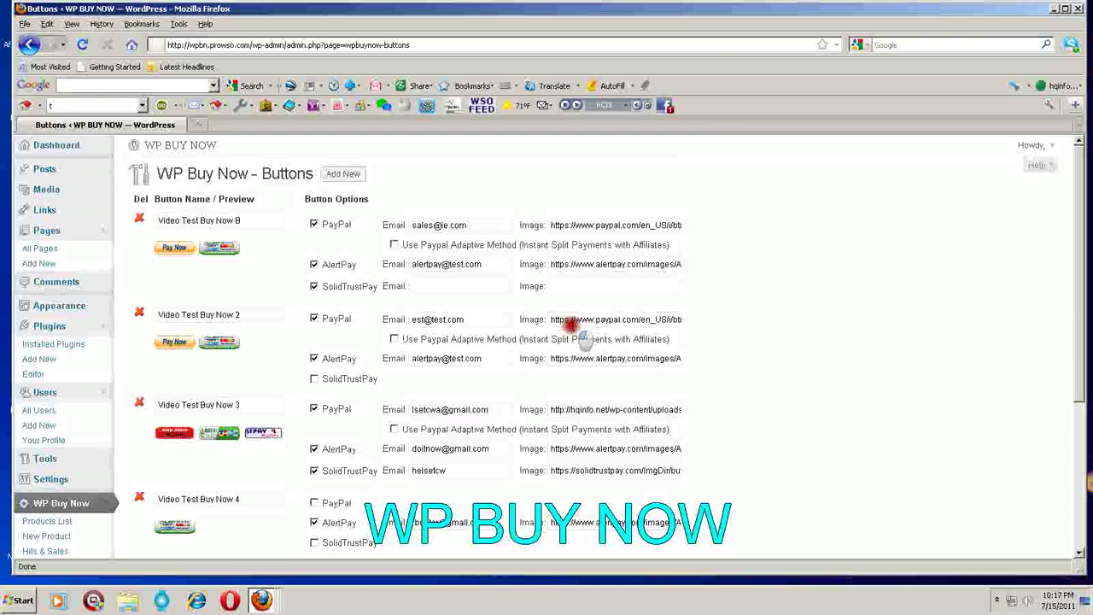
Look over the list of existing buttons and the help notes on the WP Buy Now Buttons page
left_click(319, 444)
scroll(321, 444, "down", 3)
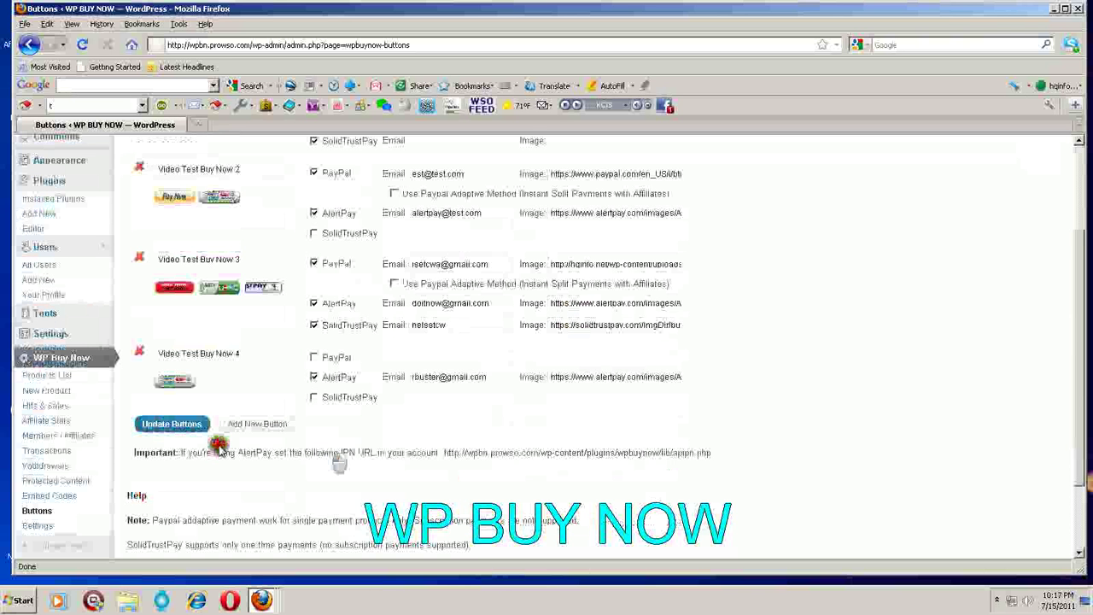
scroll(171, 453, "down", 1)
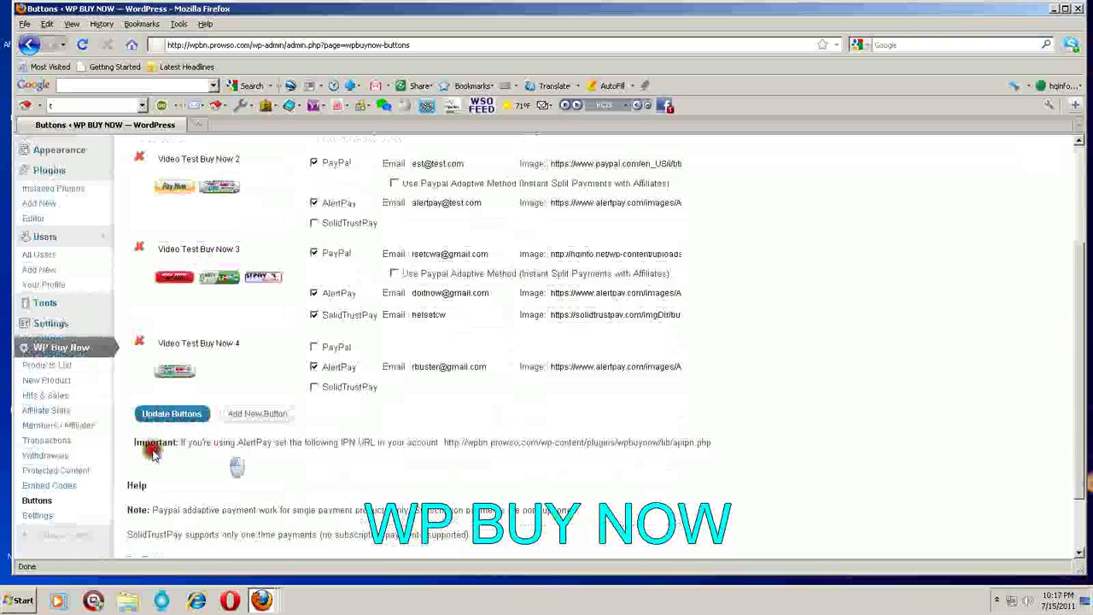
left_click(43, 503)
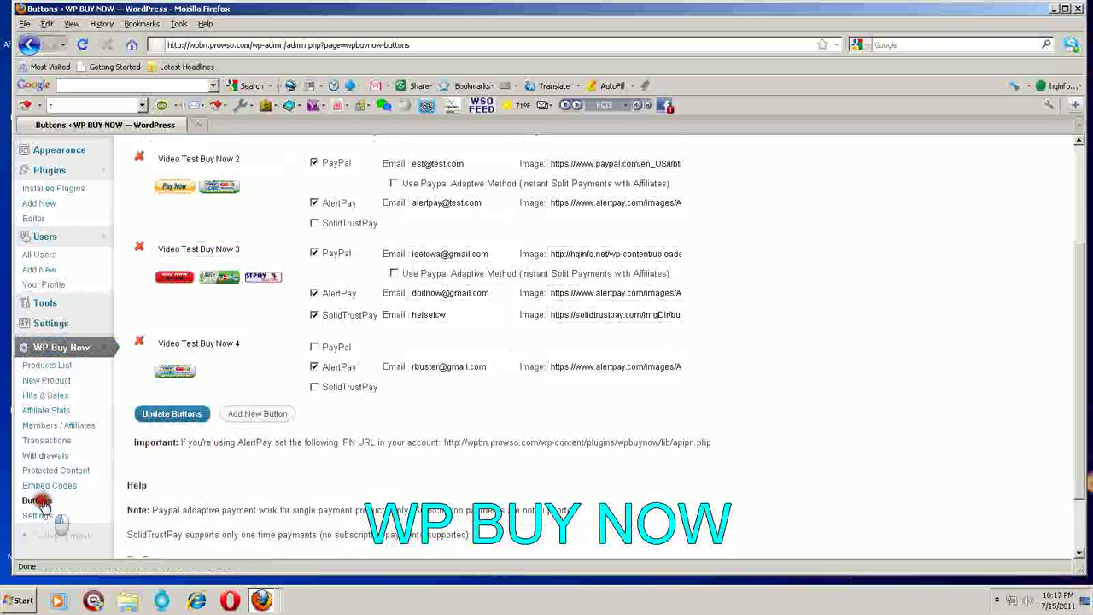
scroll(751, 398, "up", 3)
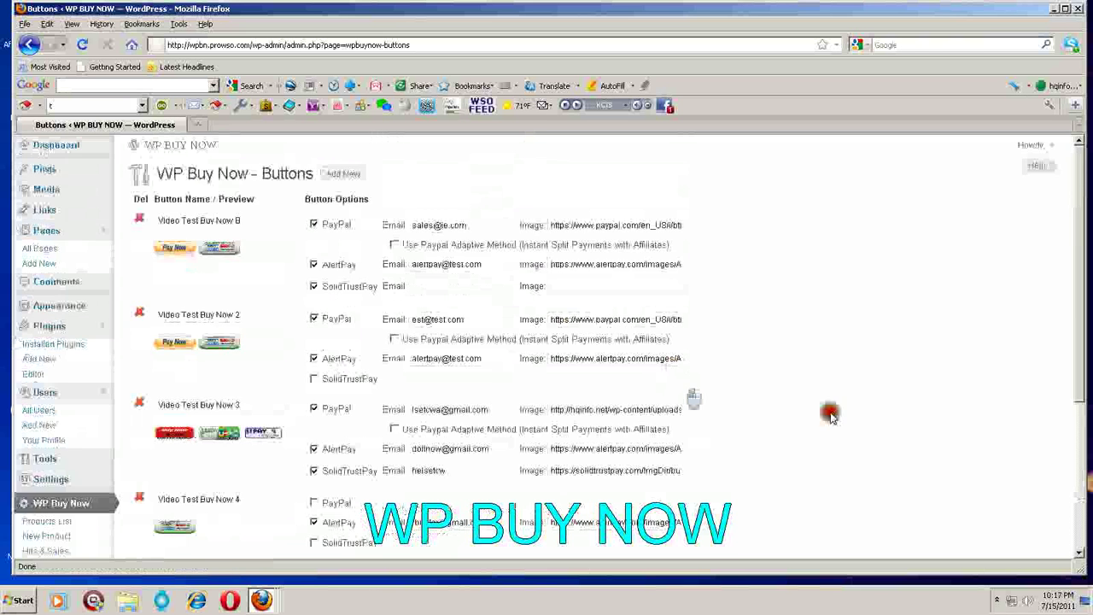
left_click(830, 416)
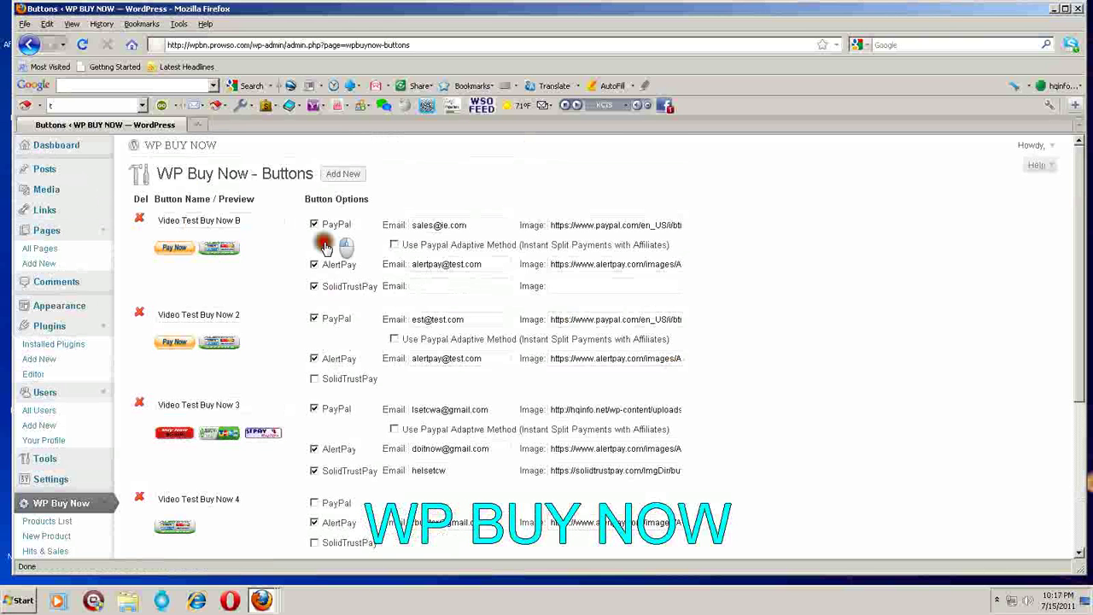
Examine the PayPal, AlertPay and SolidTrustPay options and the image previews of the four Video Test buttons
left_click(346, 294)
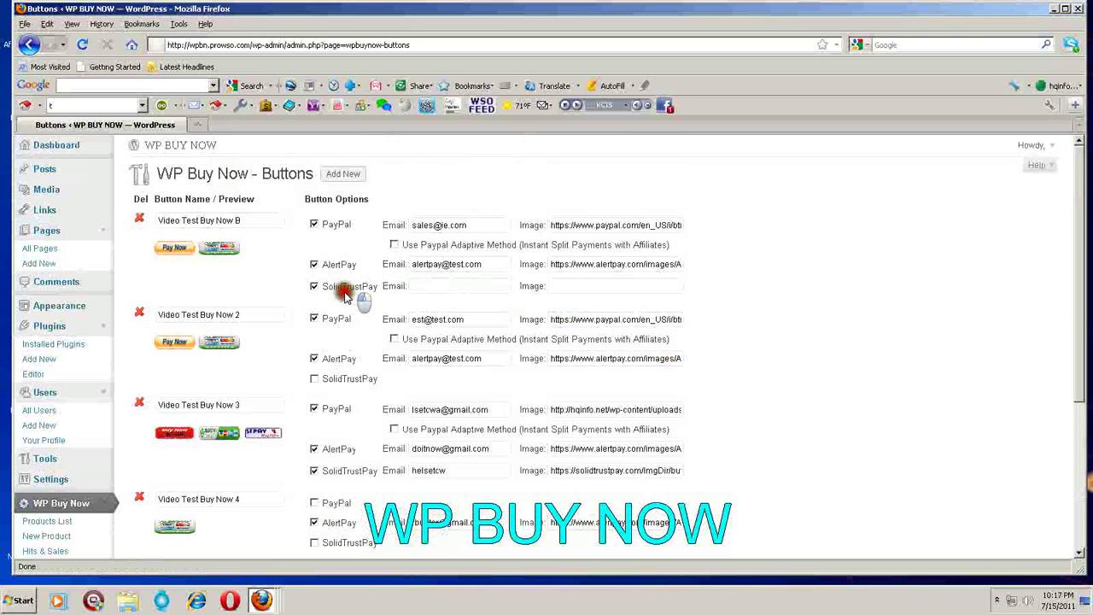
left_click(315, 358)
scroll(257, 423, "down", 2)
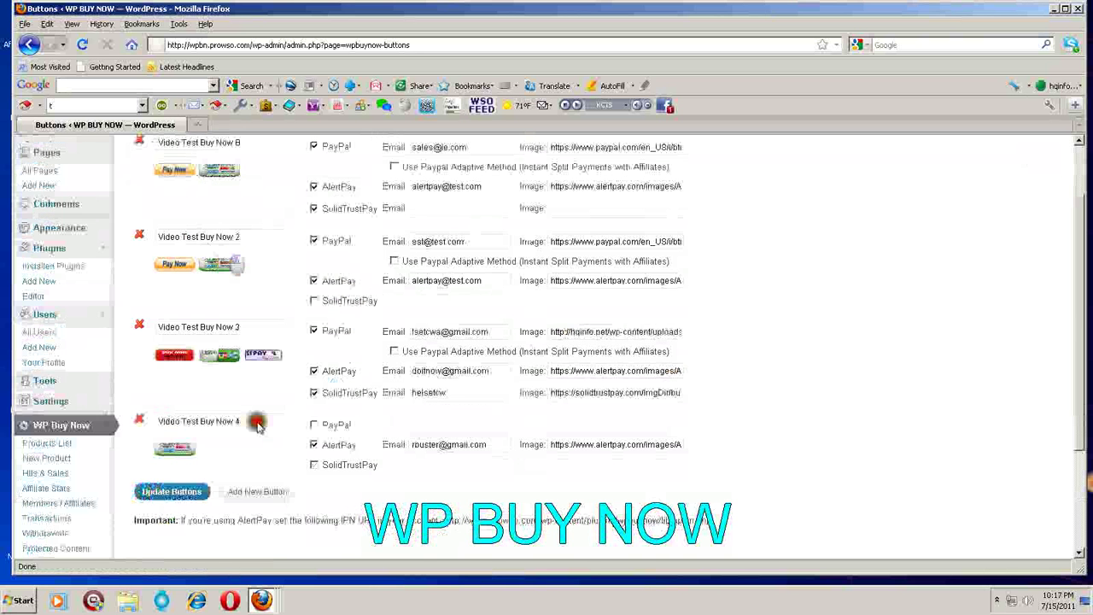
scroll(257, 424, "up", 2)
left_click(263, 438)
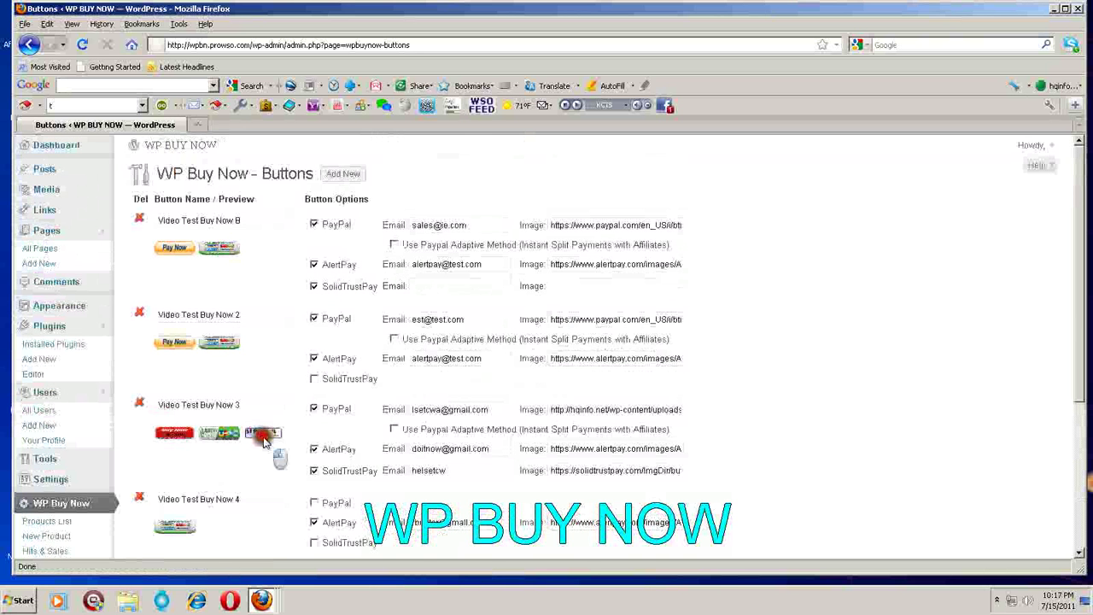
scroll(263, 438, "down", 2)
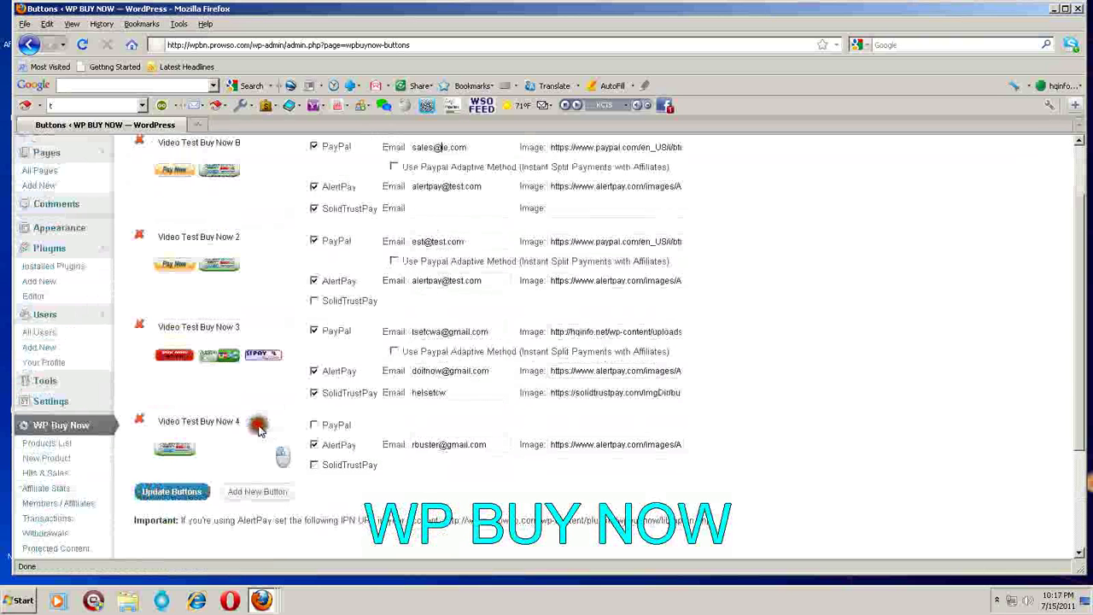
left_click(179, 361)
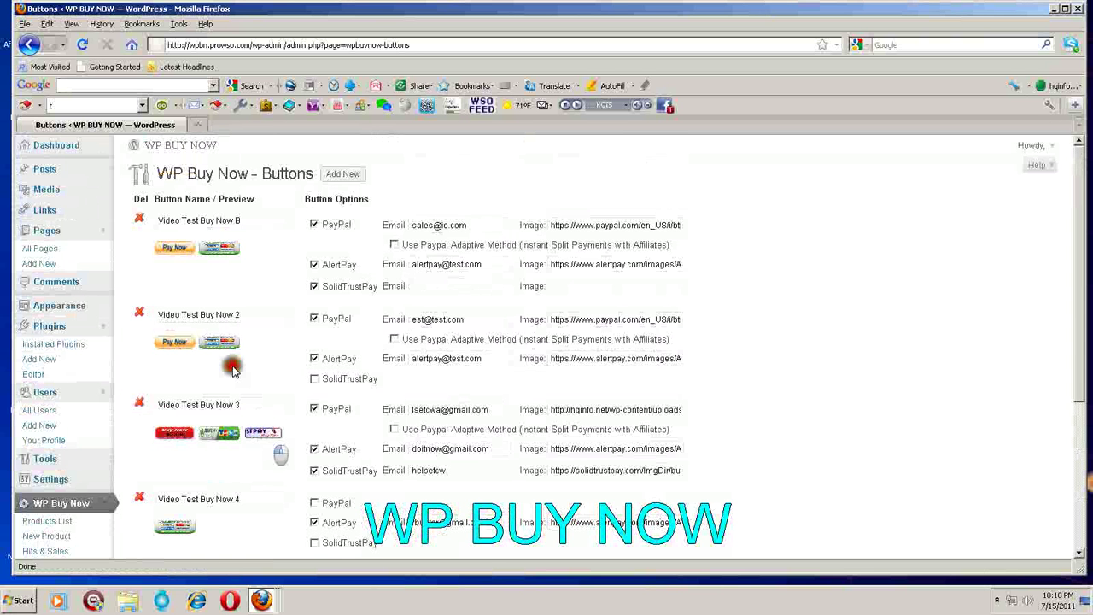
scroll(223, 270, "down", 1)
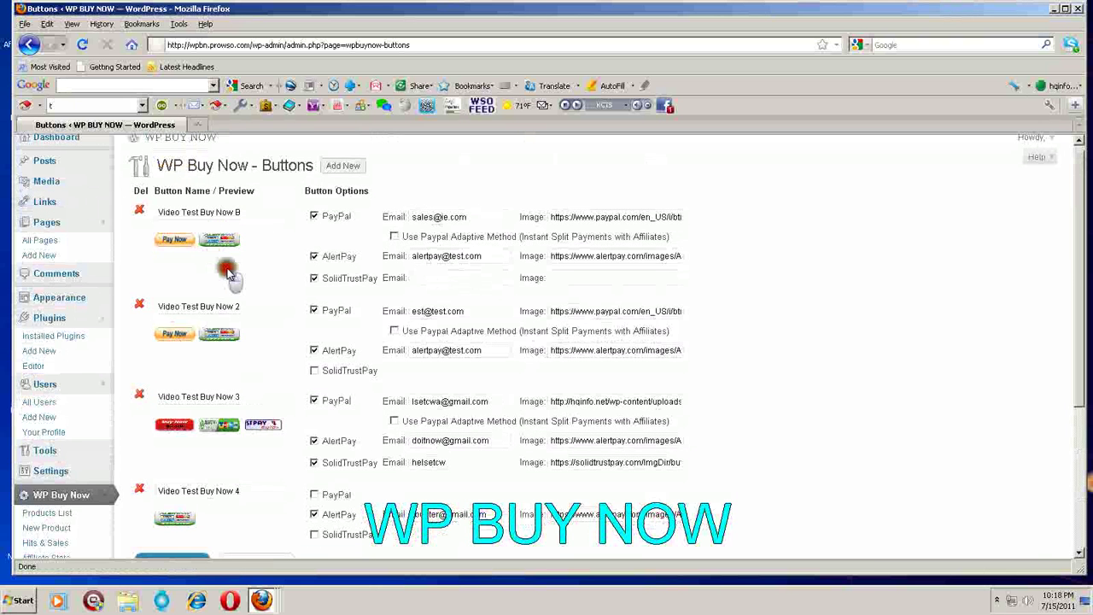
scroll(229, 271, "down", 5)
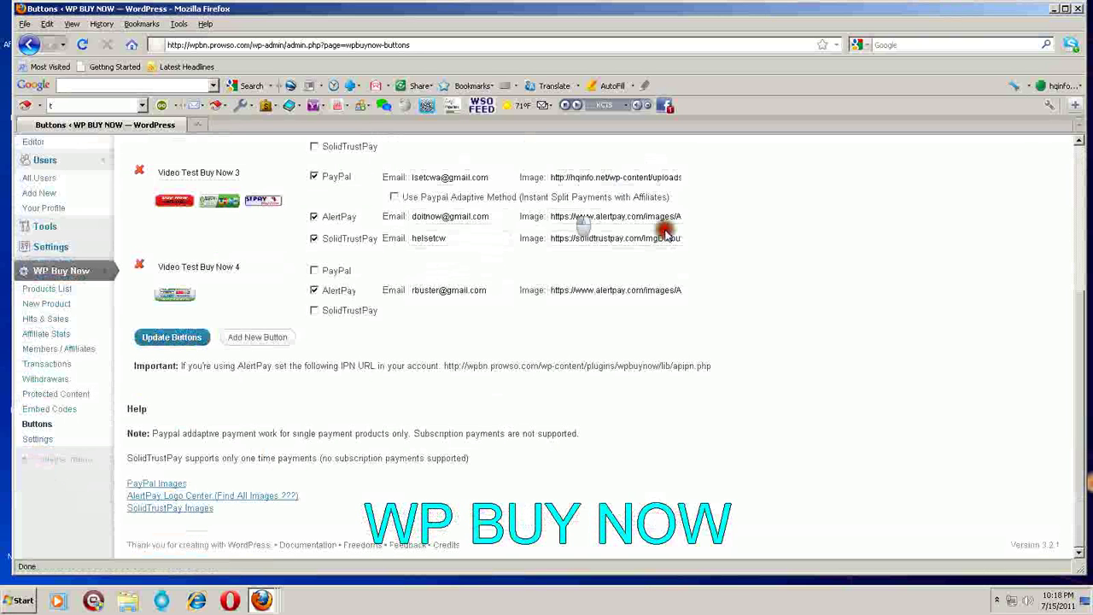
scroll(683, 248, "up", 5)
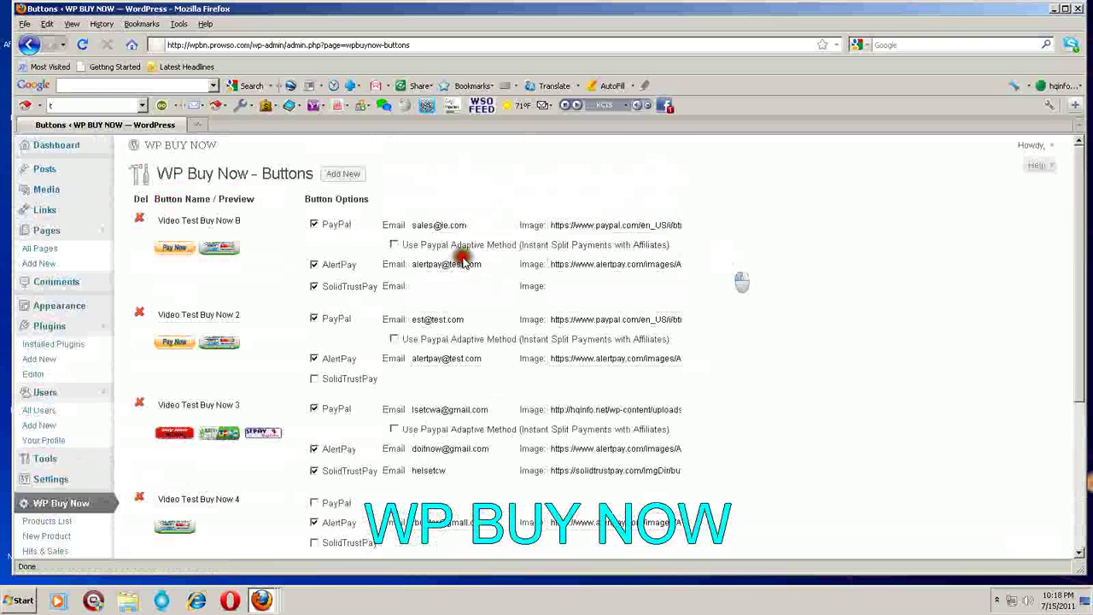
Enable the Paypal Adaptive Method for the button Video Test Buy Now B
left_click(394, 245)
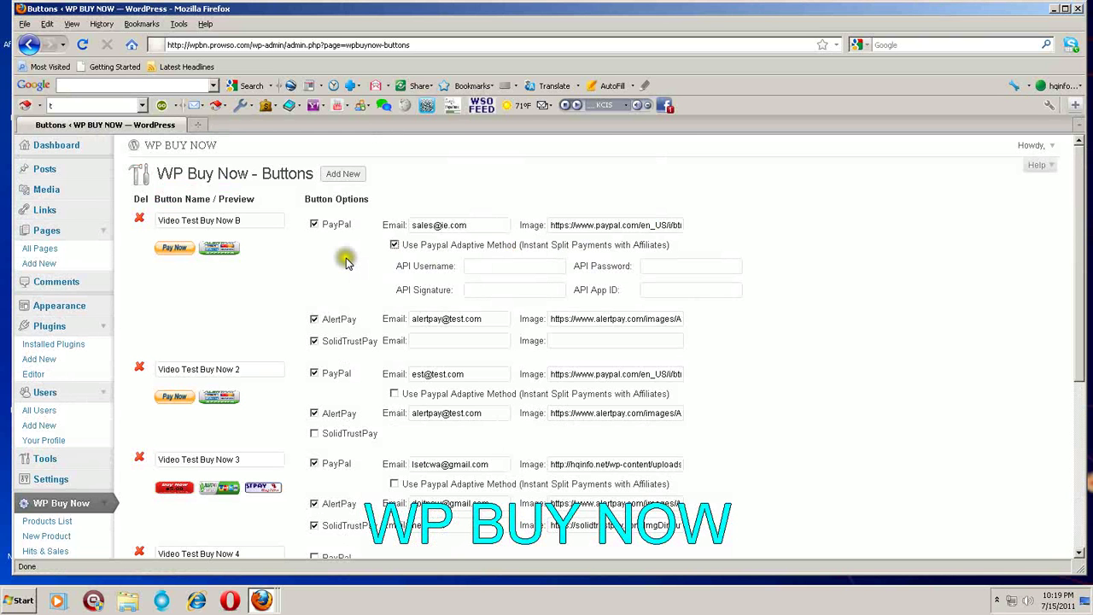
Open the PayPal Images link from the Help section of the Buttons page
scroll(260, 342, "down", 3)
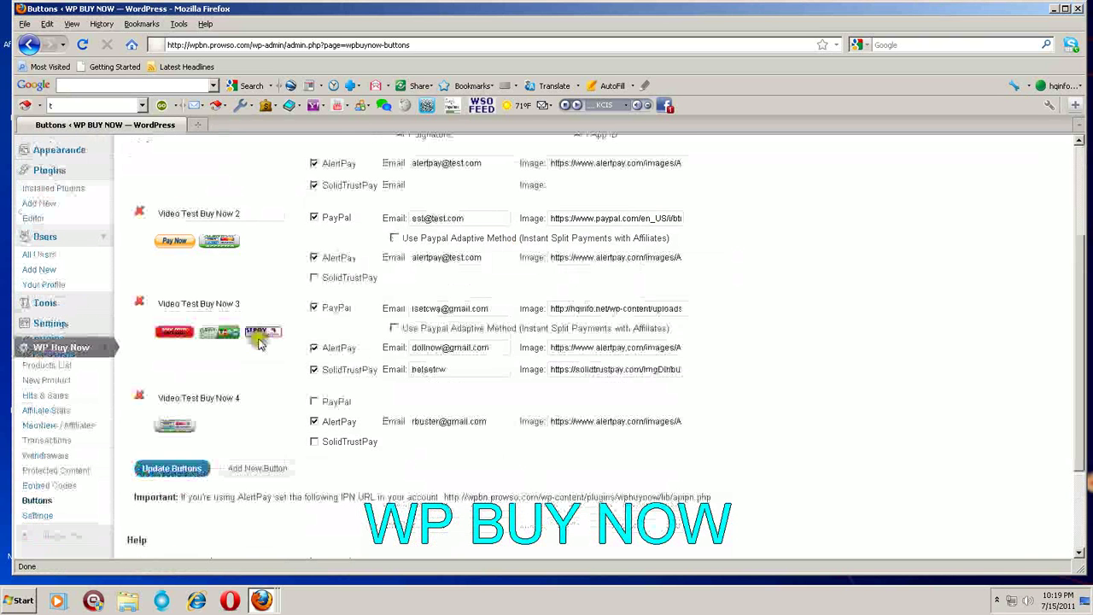
scroll(260, 342, "down", 3)
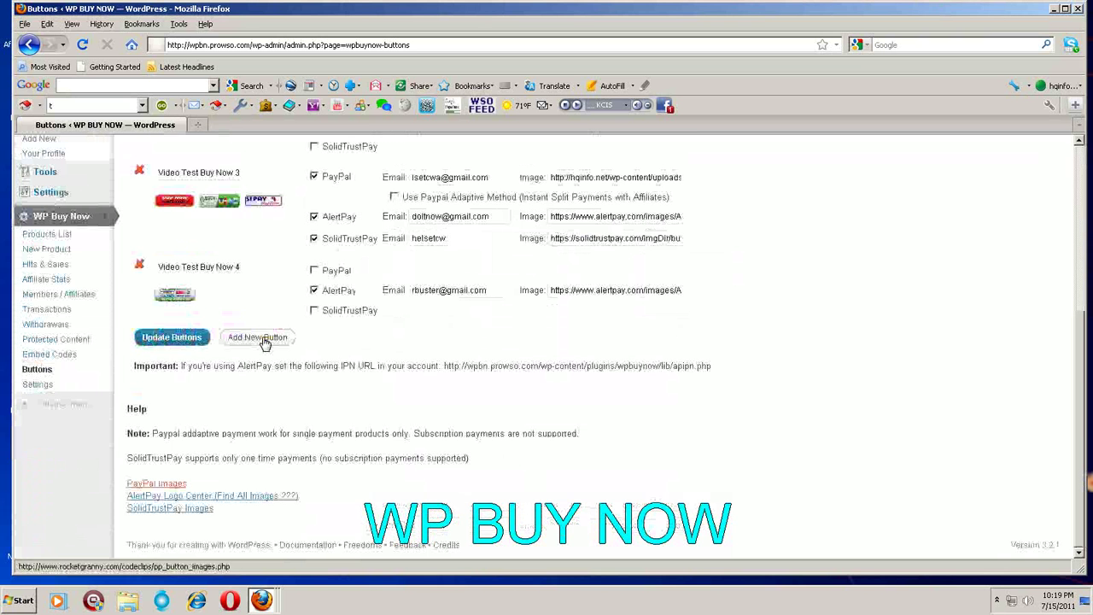
left_click(180, 484)
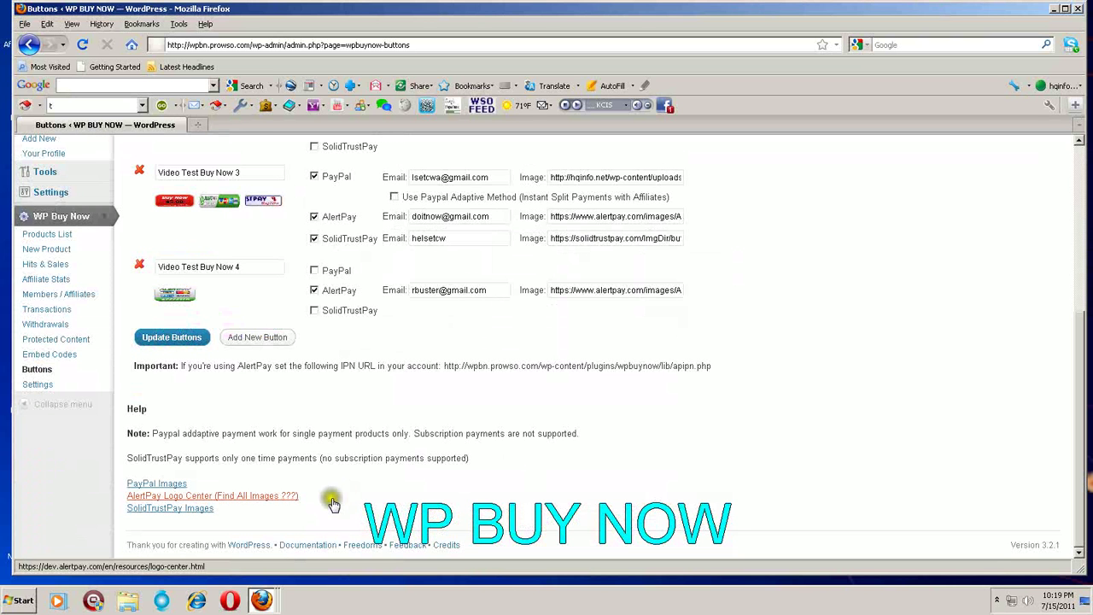
left_click(170, 484)
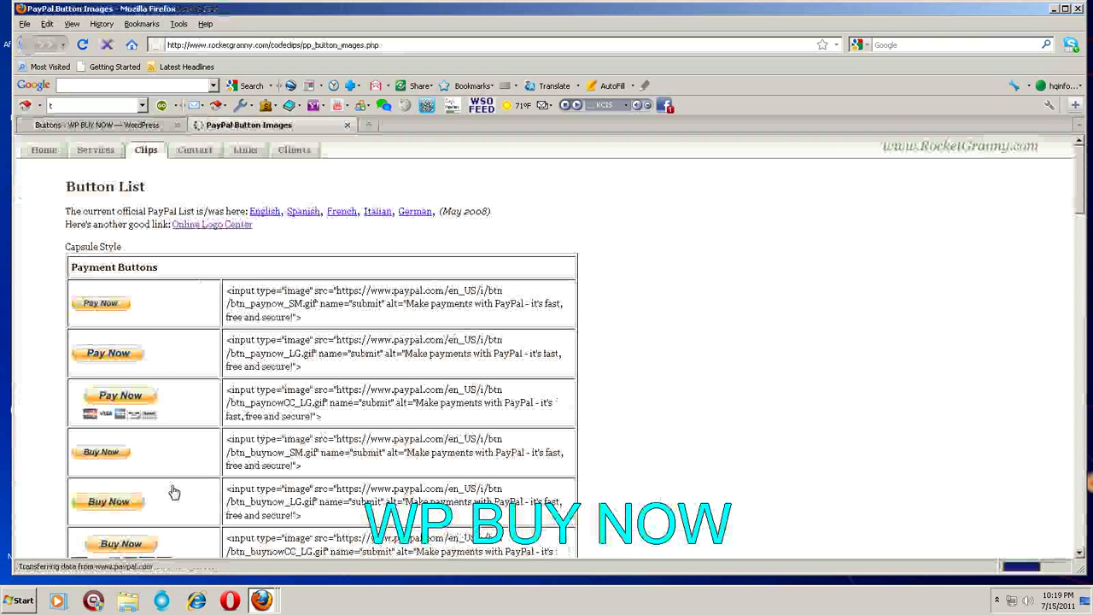
Browse the PayPal button image list, from the capsule and square styles through the acceptance marks and solution graphics
scroll(668, 250, "down", 3)
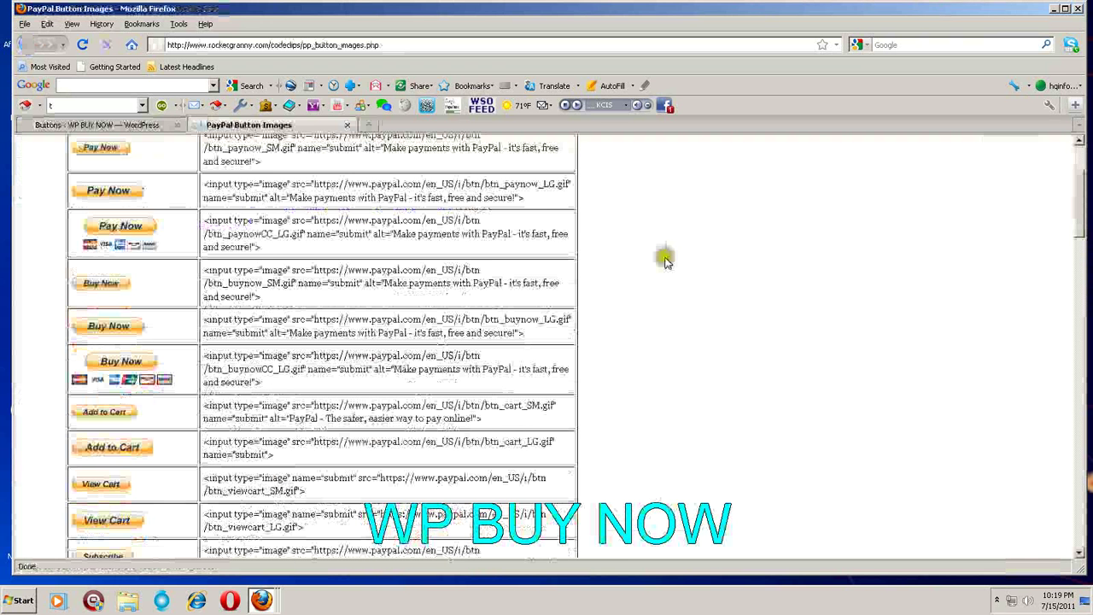
scroll(665, 260, "down", 2)
scroll(668, 263, "down", 3)
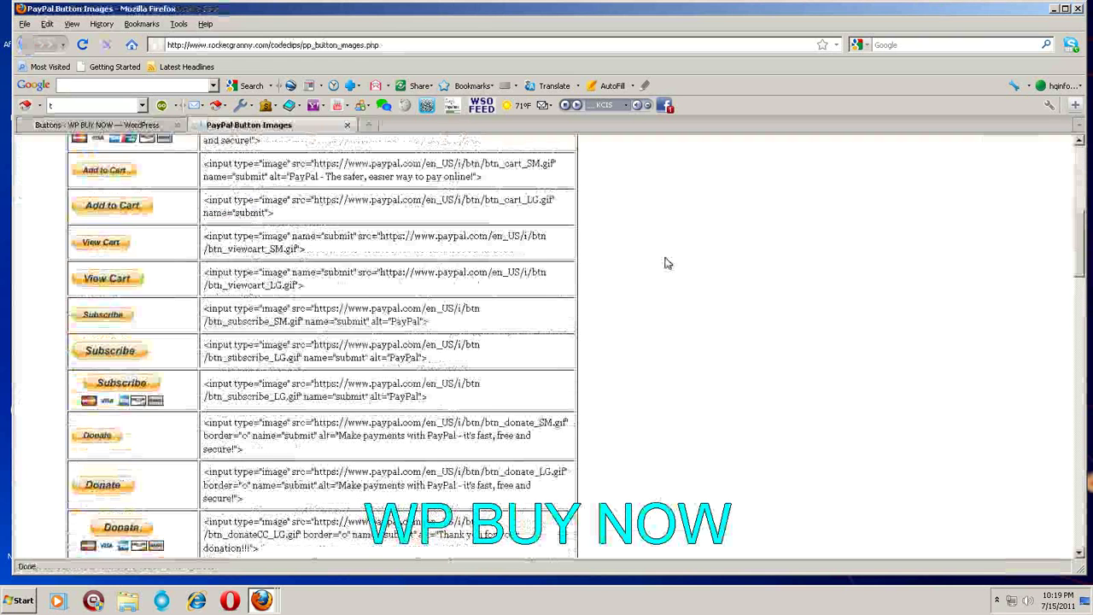
scroll(667, 263, "down", 3)
scroll(668, 263, "down", 3)
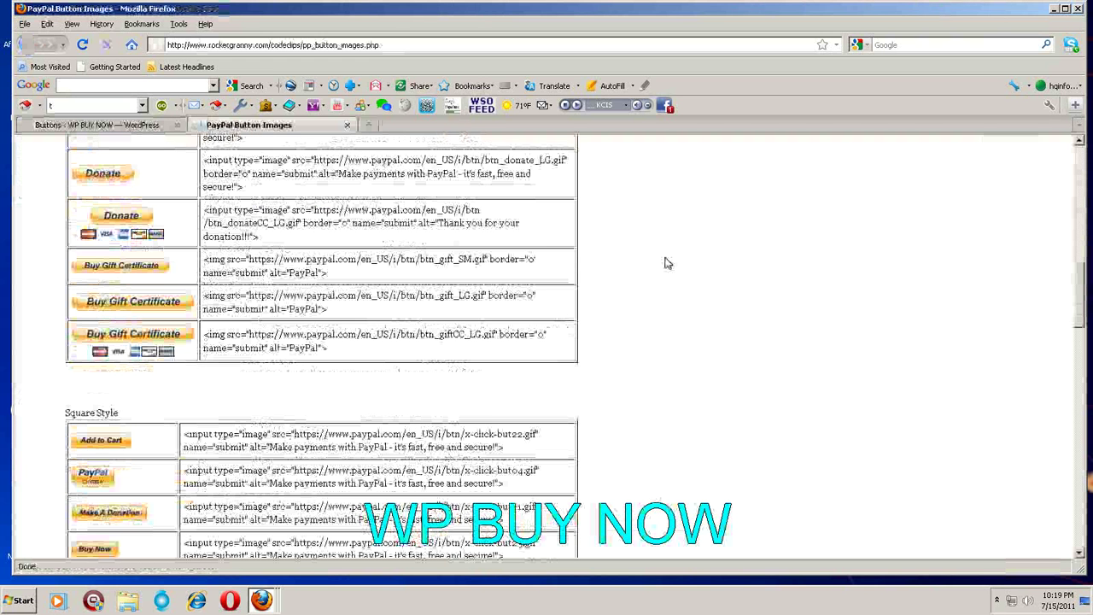
scroll(668, 263, "down", 4)
scroll(668, 263, "down", 4)
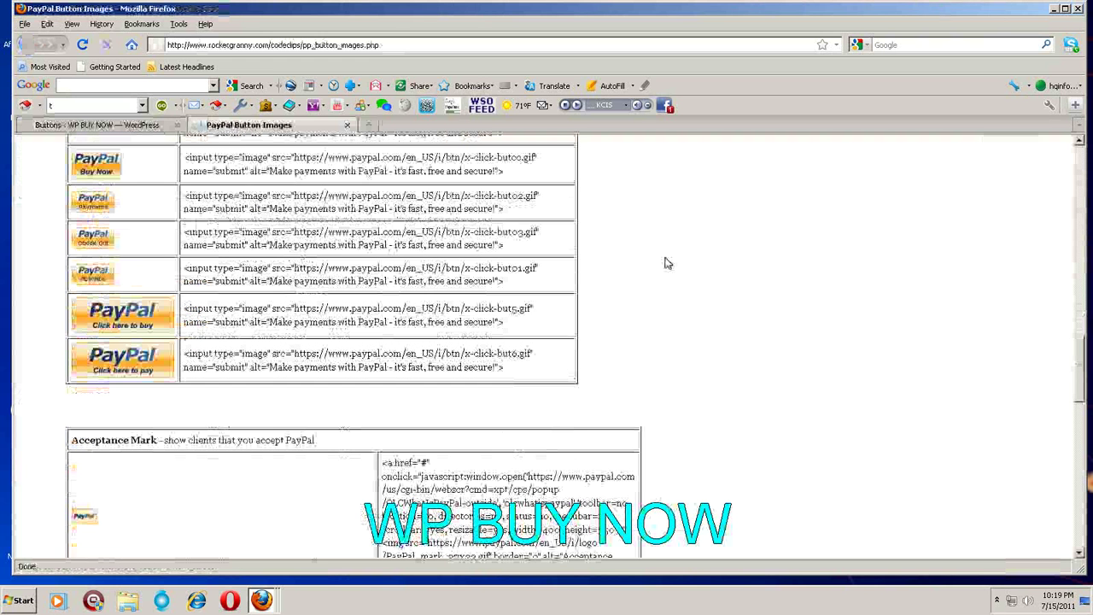
scroll(668, 263, "down", 2)
scroll(668, 263, "down", 5)
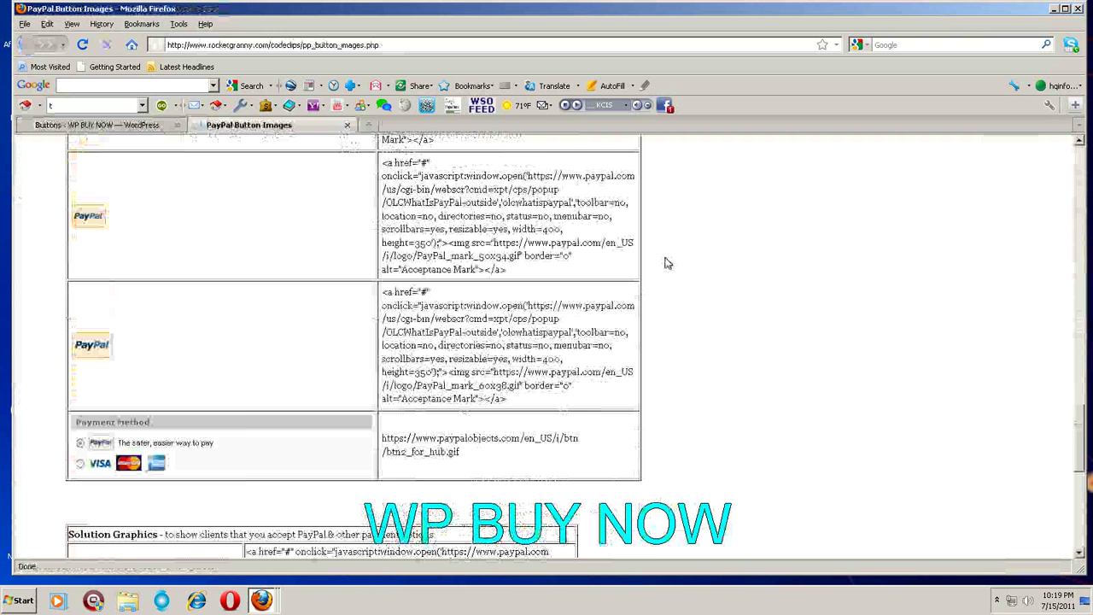
scroll(668, 263, "down", 4)
scroll(667, 263, "down", 4)
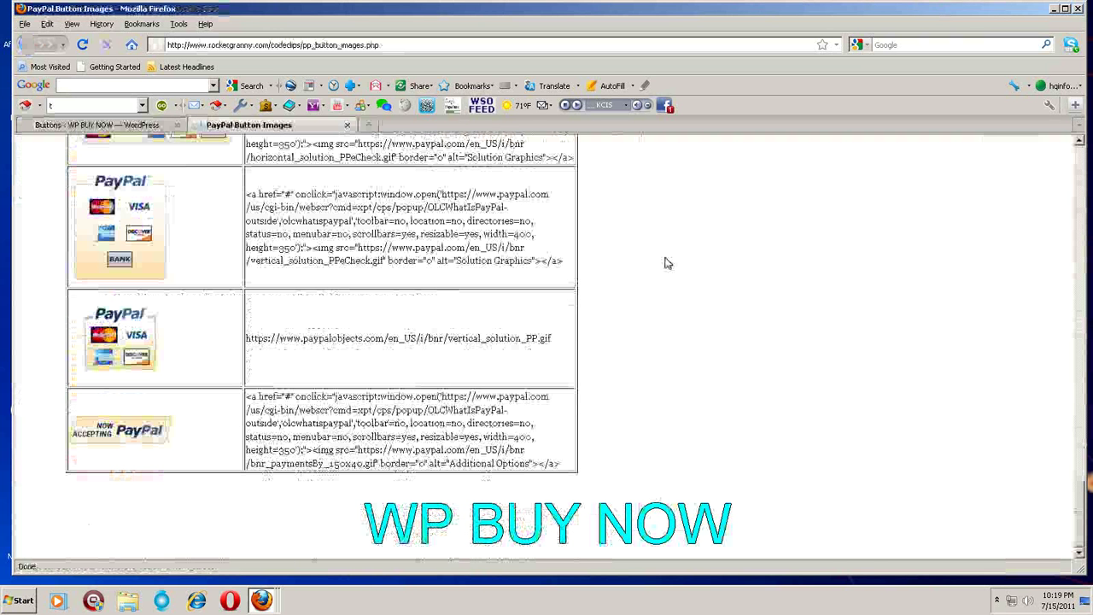
left_click(664, 262)
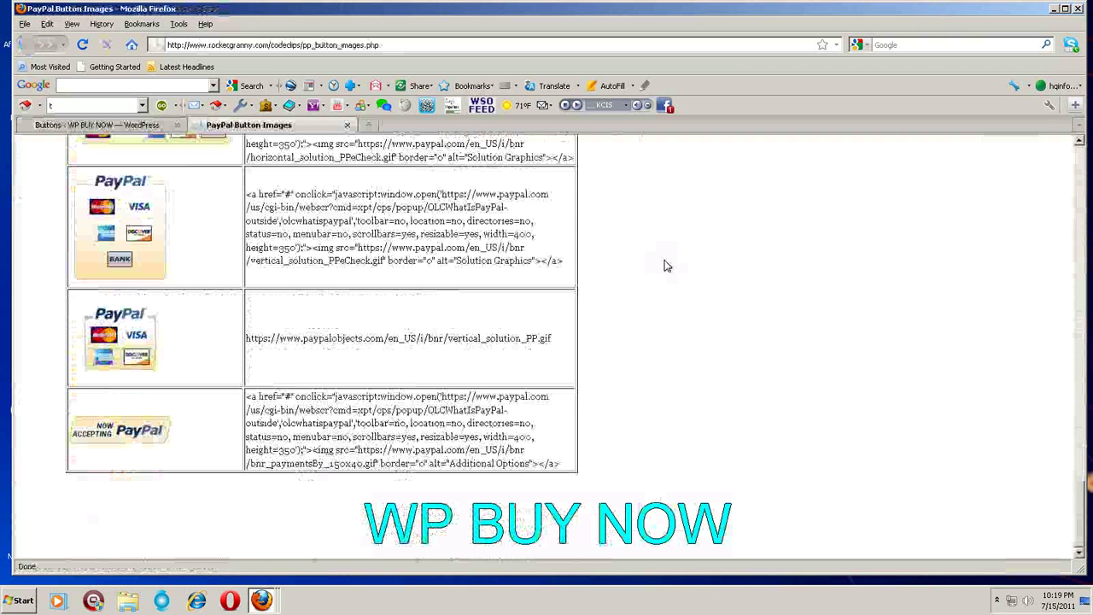
scroll(667, 266, "up", 5)
scroll(691, 269, "up", 5)
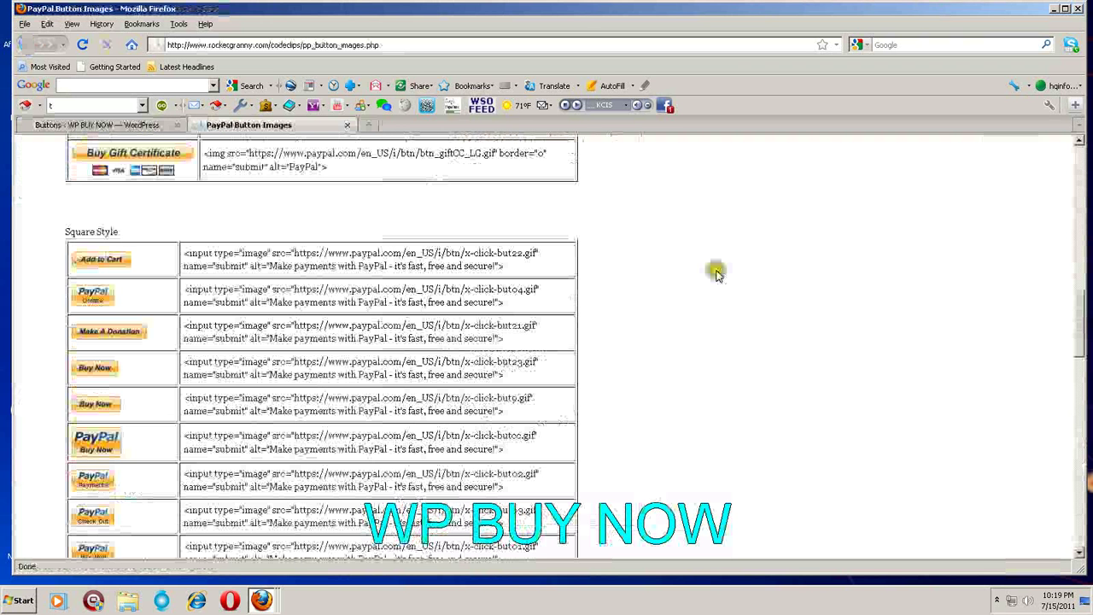
scroll(716, 274, "up", 5)
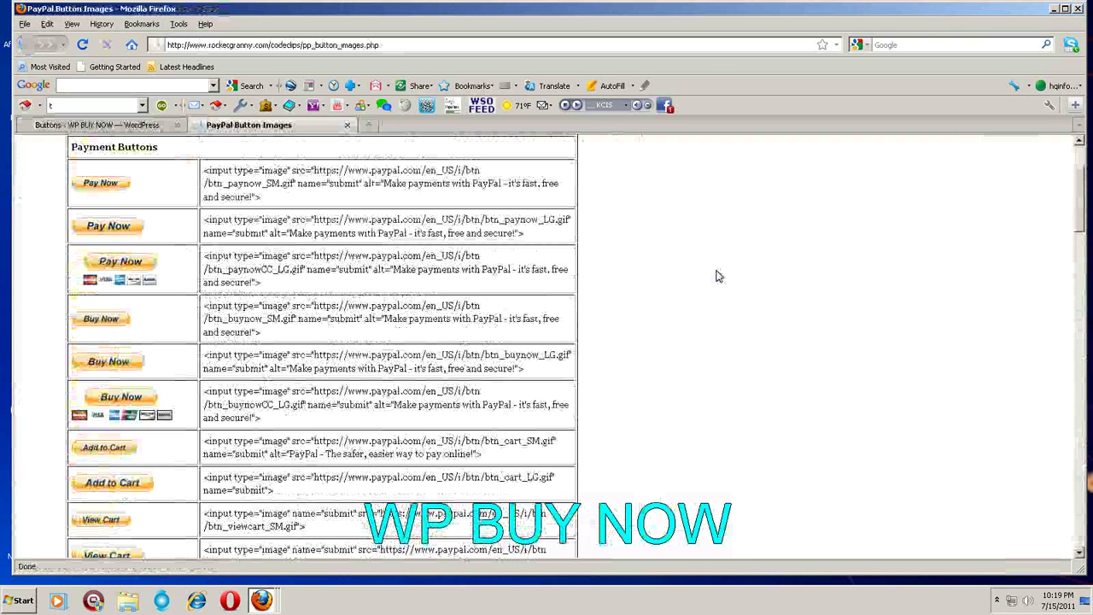
scroll(716, 276, "up", 3)
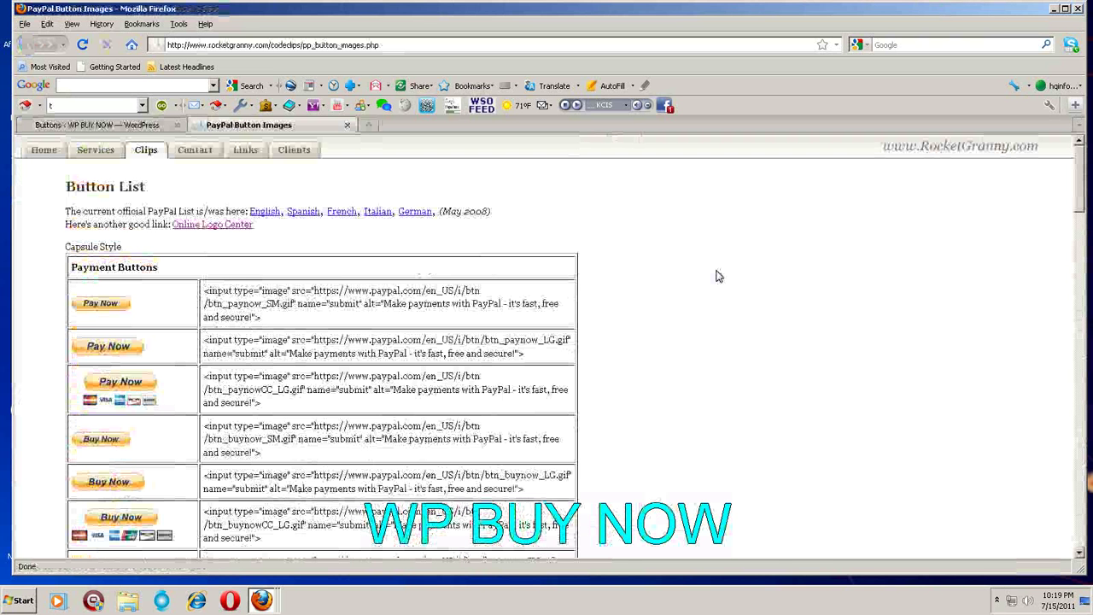
left_click(714, 275)
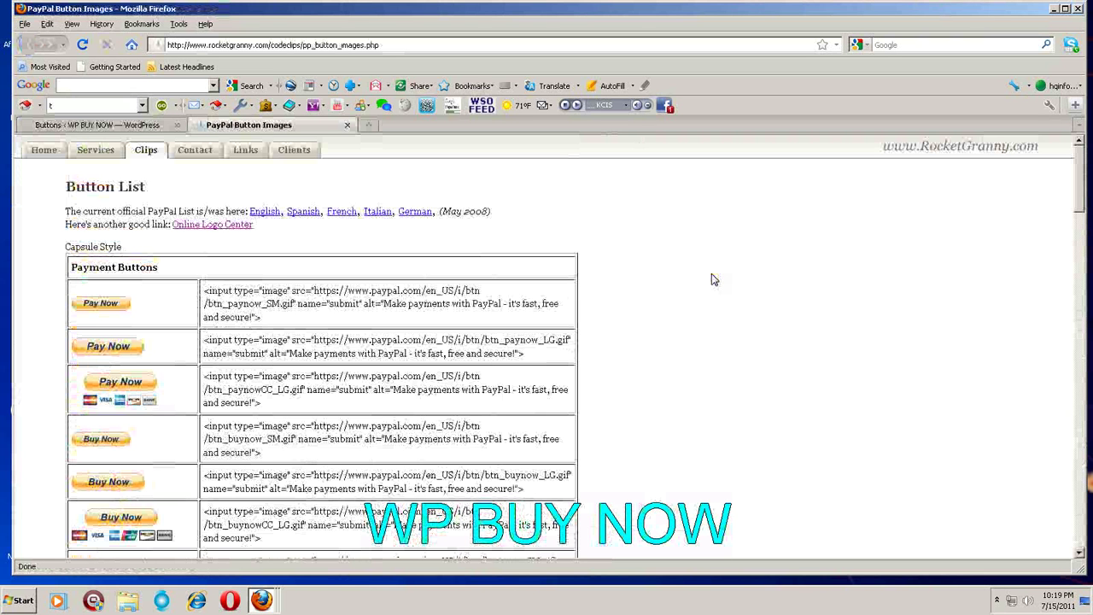
left_click(710, 278)
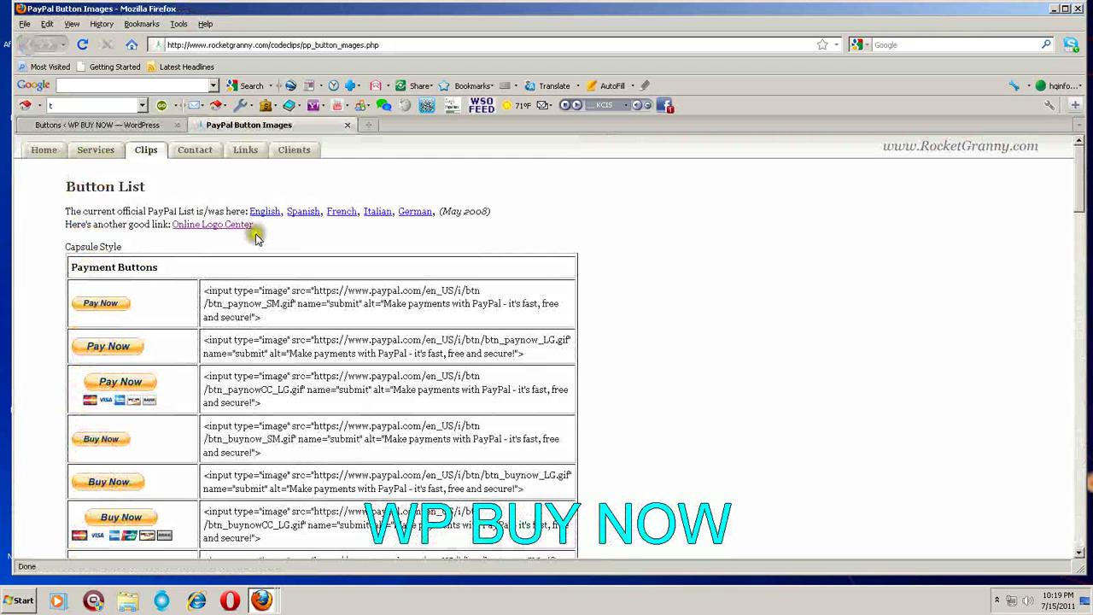
Copy the image location of the PayPal Buy Now button that has the card logos beneath it
scroll(688, 276, "down", 3)
scroll(674, 282, "down", 1)
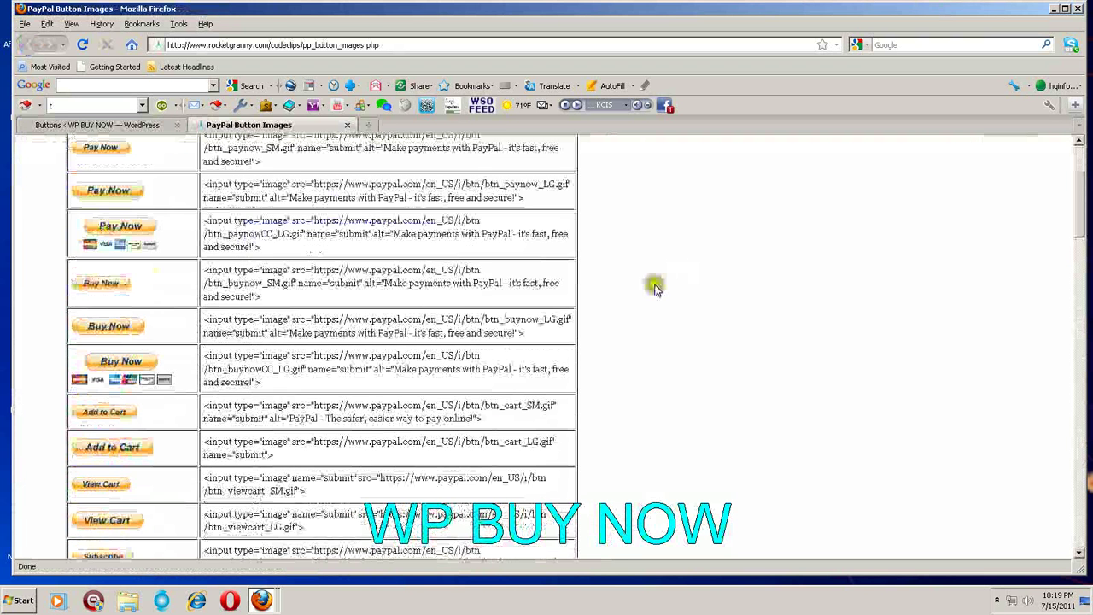
scroll(651, 288, "down", 2)
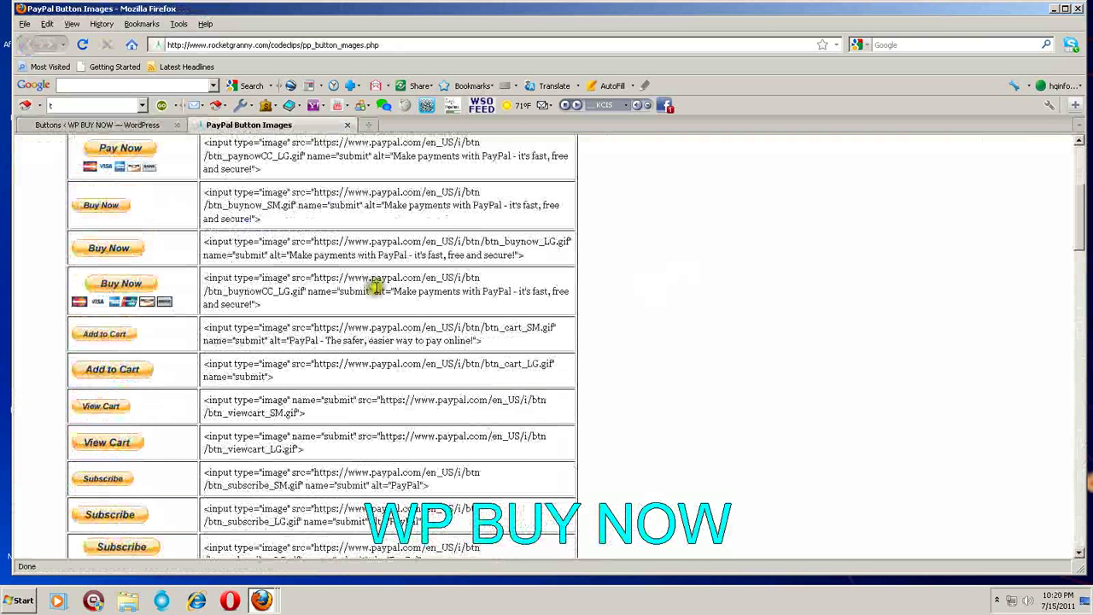
left_click(317, 277)
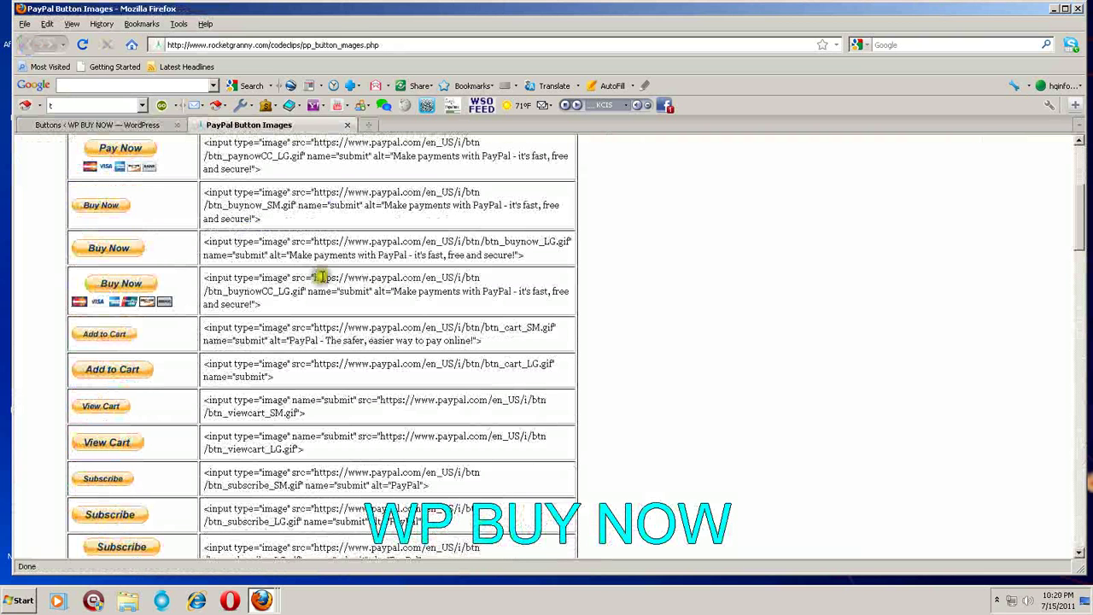
left_click(418, 278)
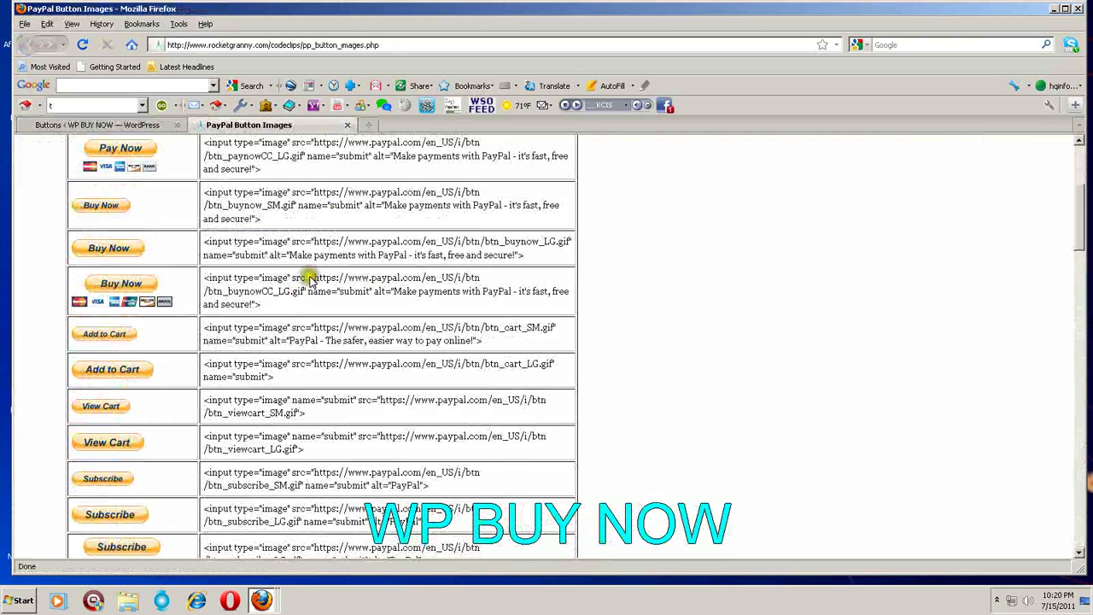
right_click(122, 289)
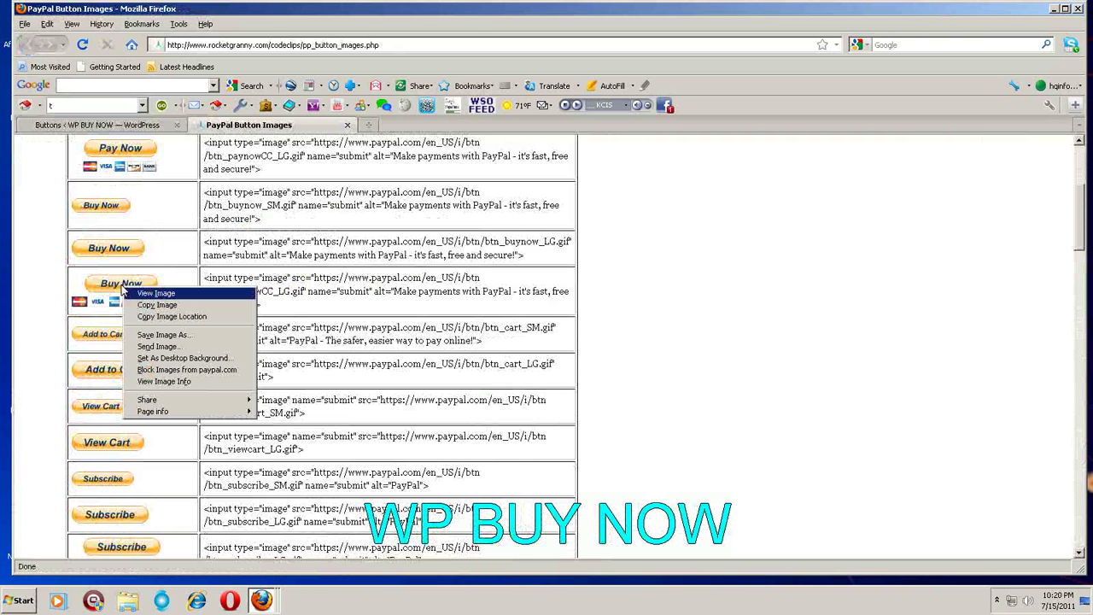
key("Down")
key("Down")
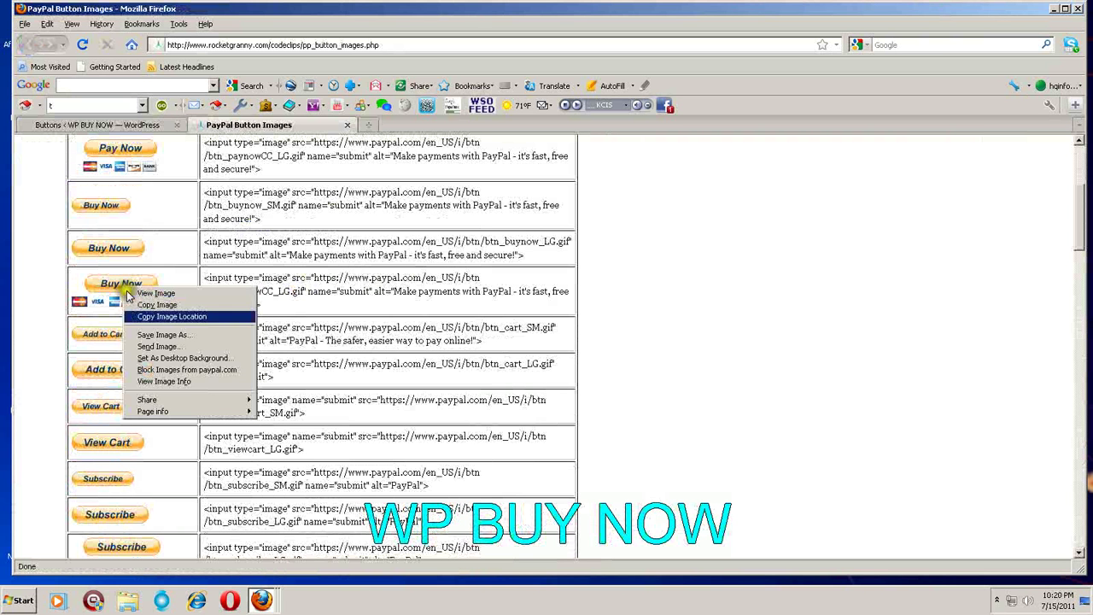
left_click(227, 317)
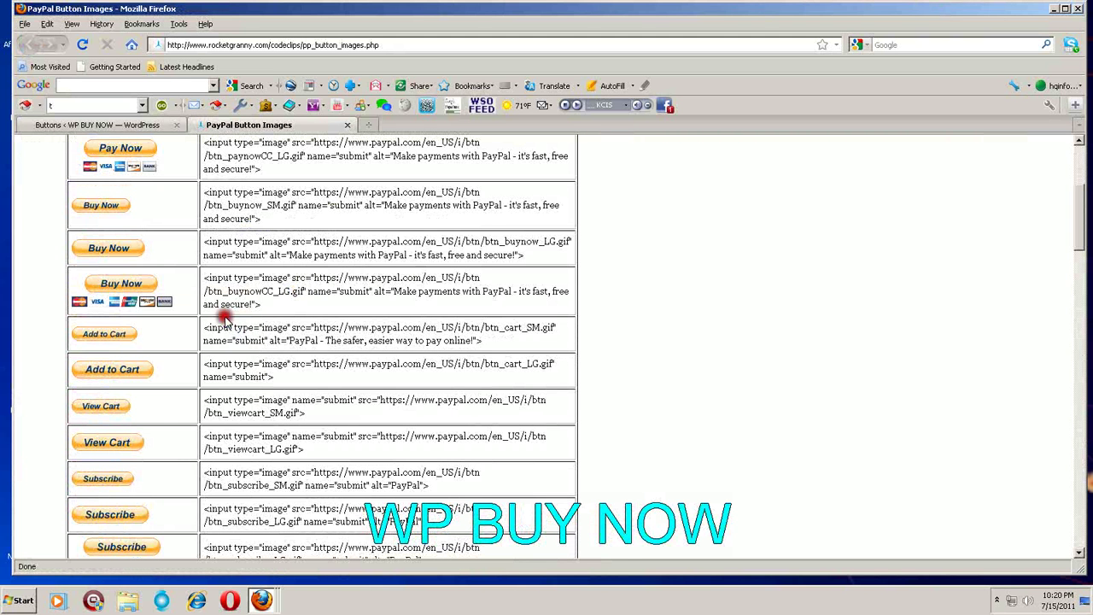
Return to the WP Buy Now Buttons page and examine the payment image fields and the image links in the Help section
left_click(120, 126)
left_click(591, 276)
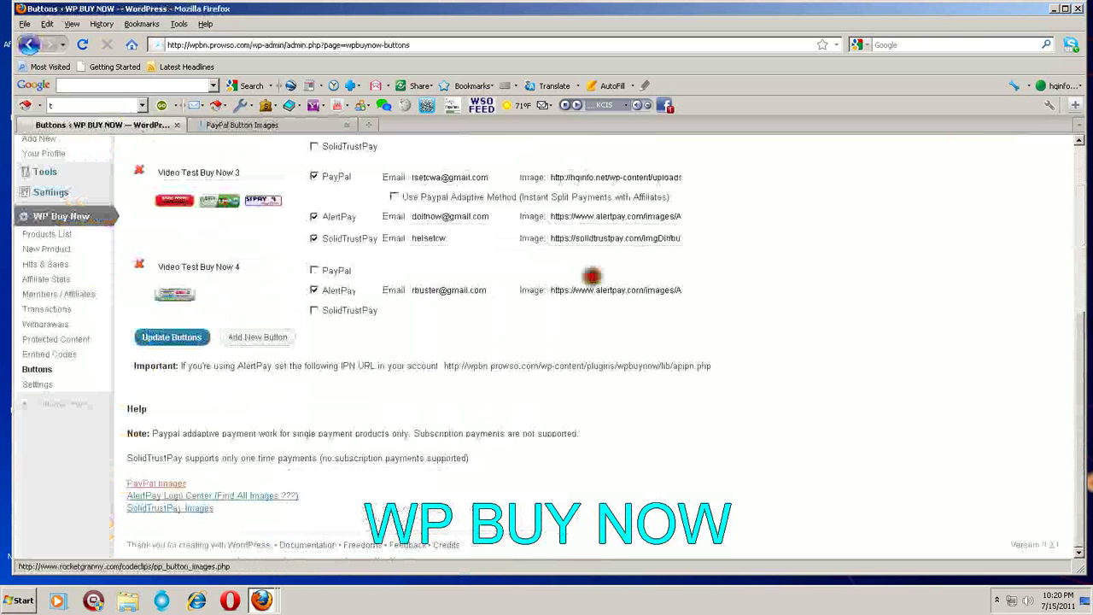
scroll(628, 302, "up", 3)
scroll(629, 303, "up", 1)
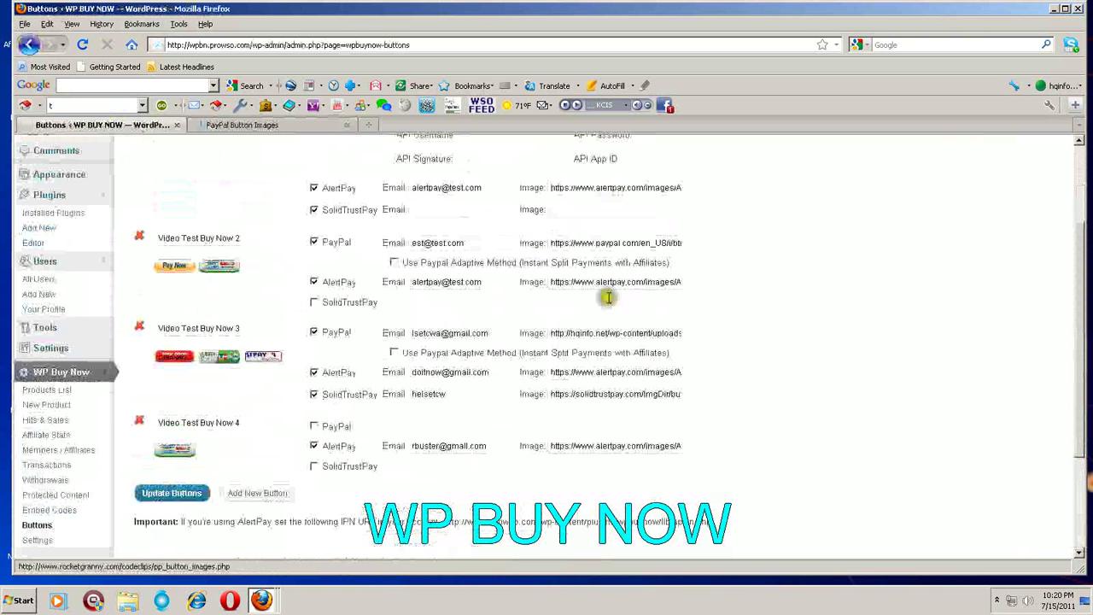
scroll(595, 397, "down", 2)
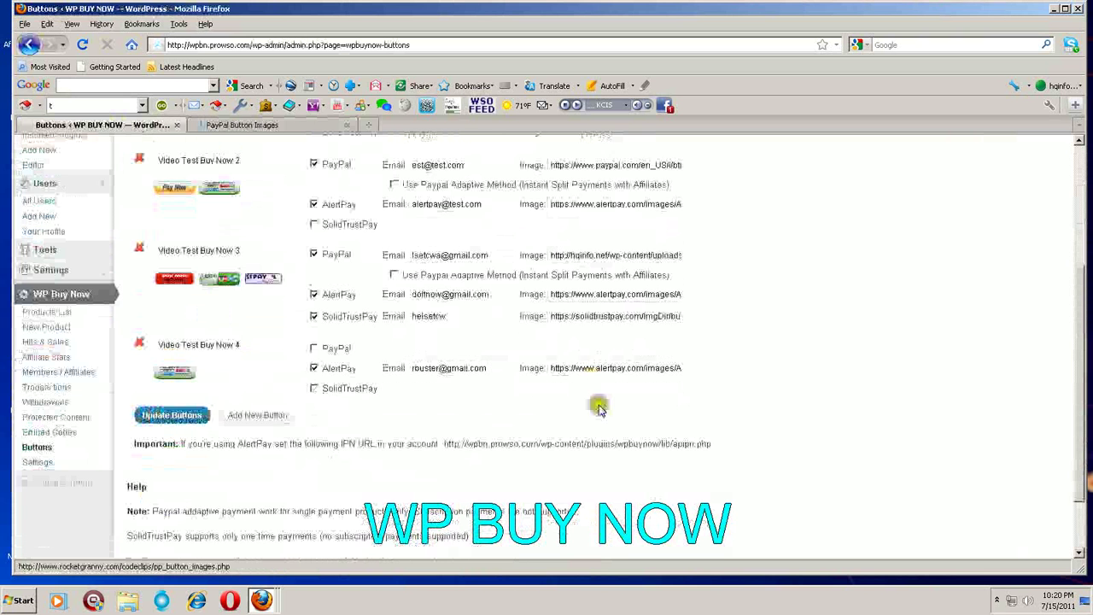
scroll(600, 409, "down", 2)
key("Tab")
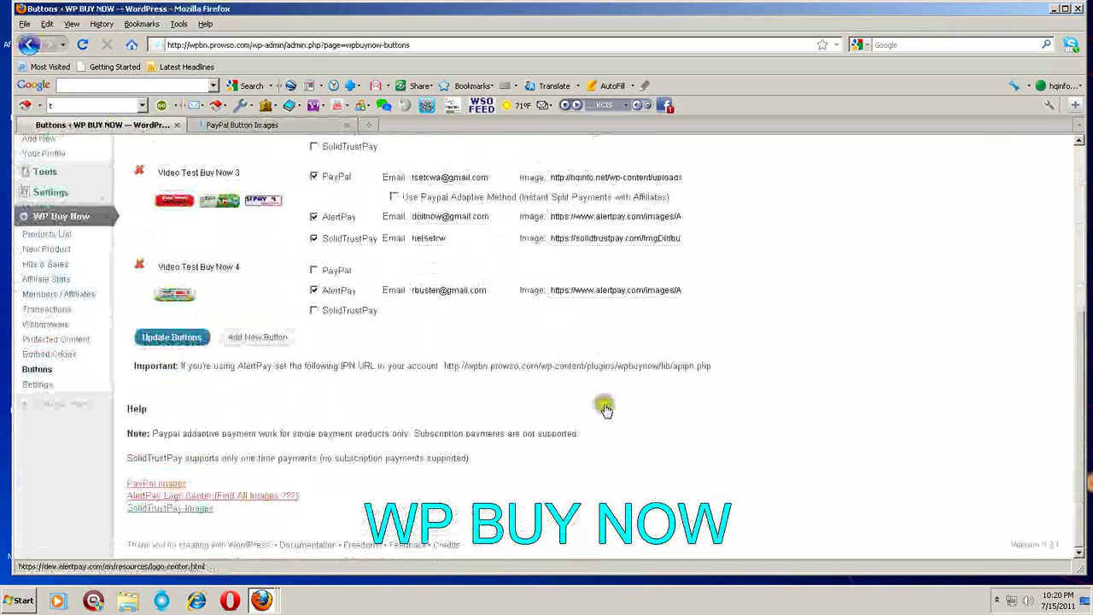
key("Tab")
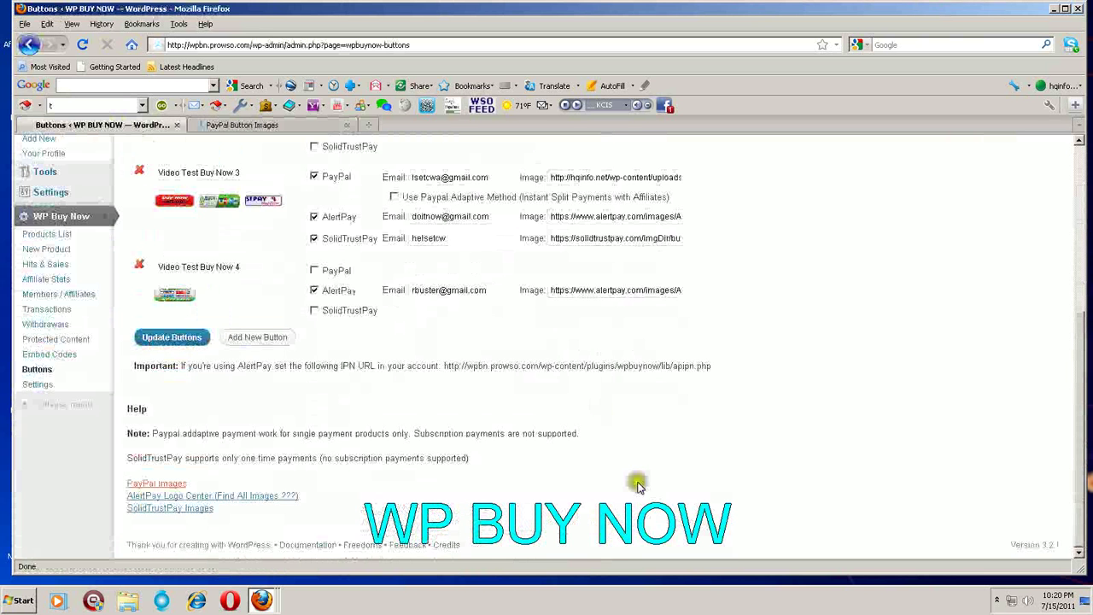
Examine the image fields of the Video Test buttons and the options for updating buttons or adding a new one
scroll(646, 481, "up", 3)
scroll(658, 480, "up", 2)
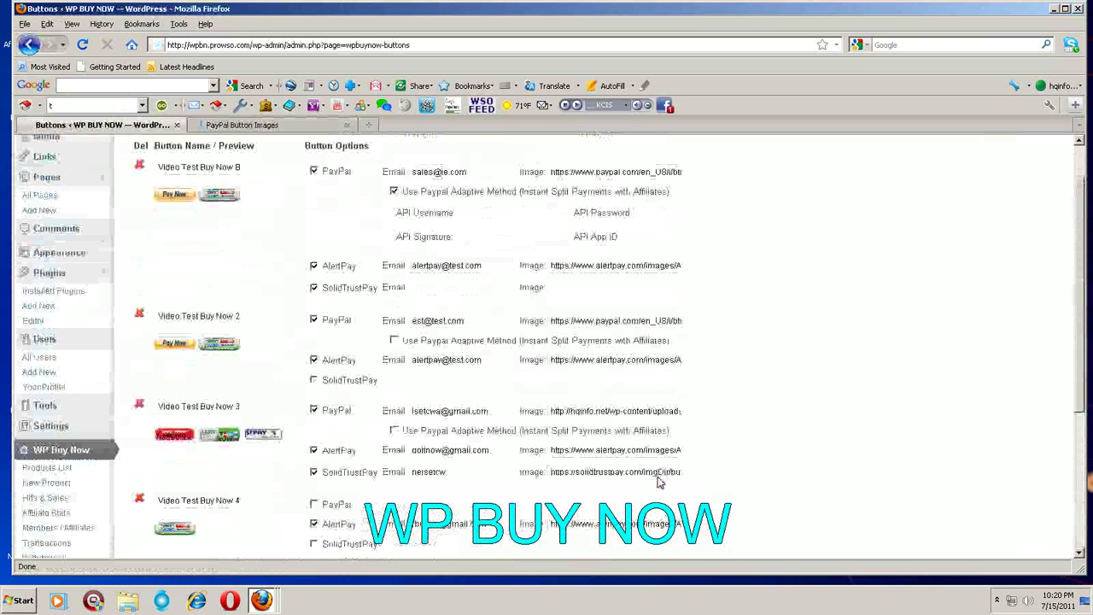
scroll(658, 482, "down", 2)
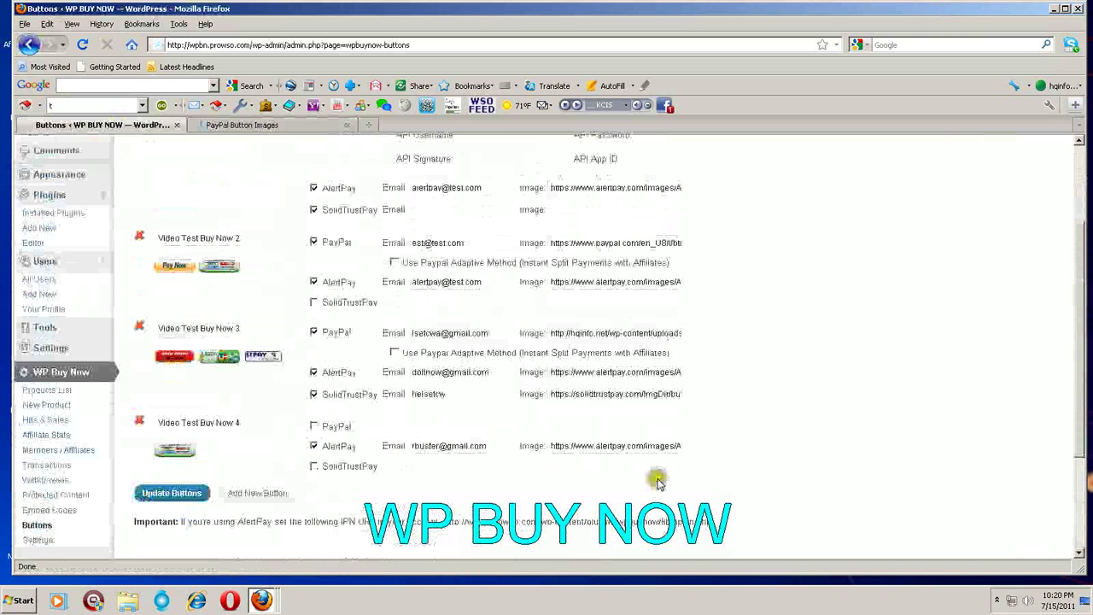
left_click(657, 481)
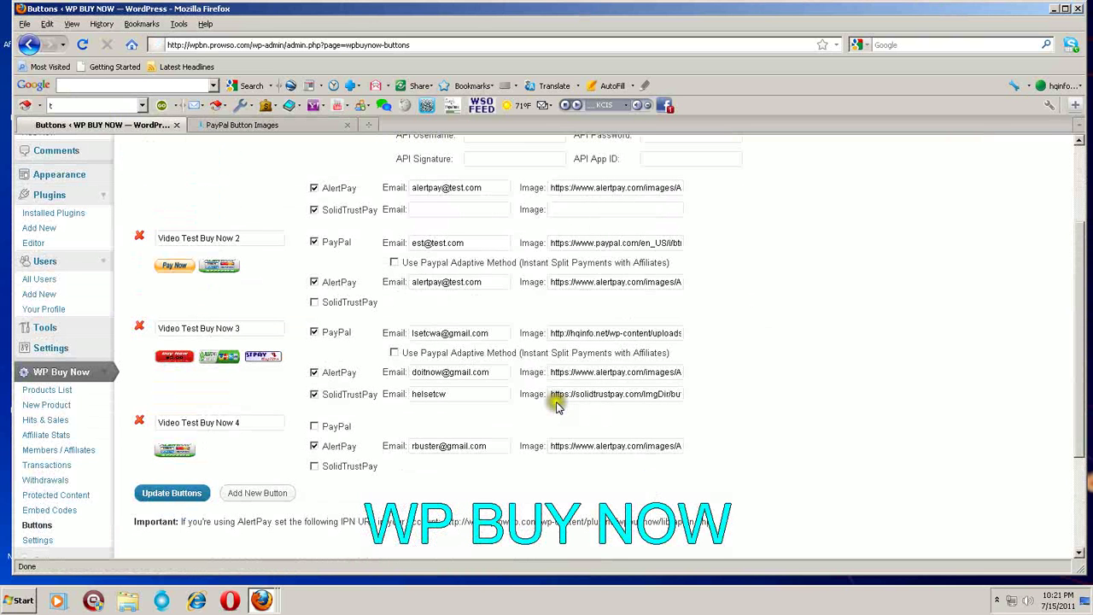
left_click(698, 426)
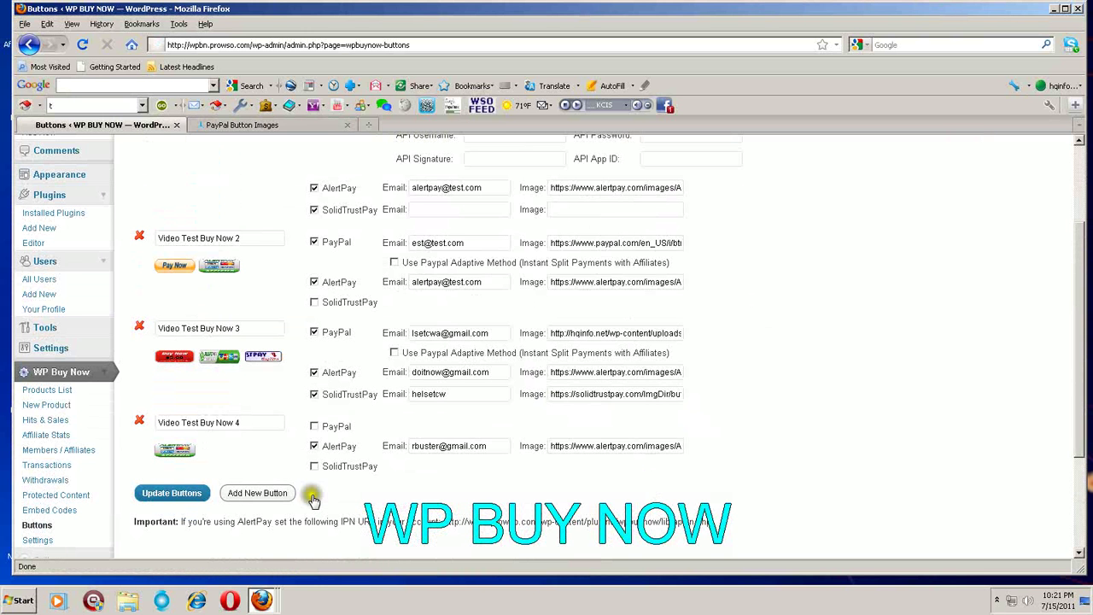
left_click(197, 495)
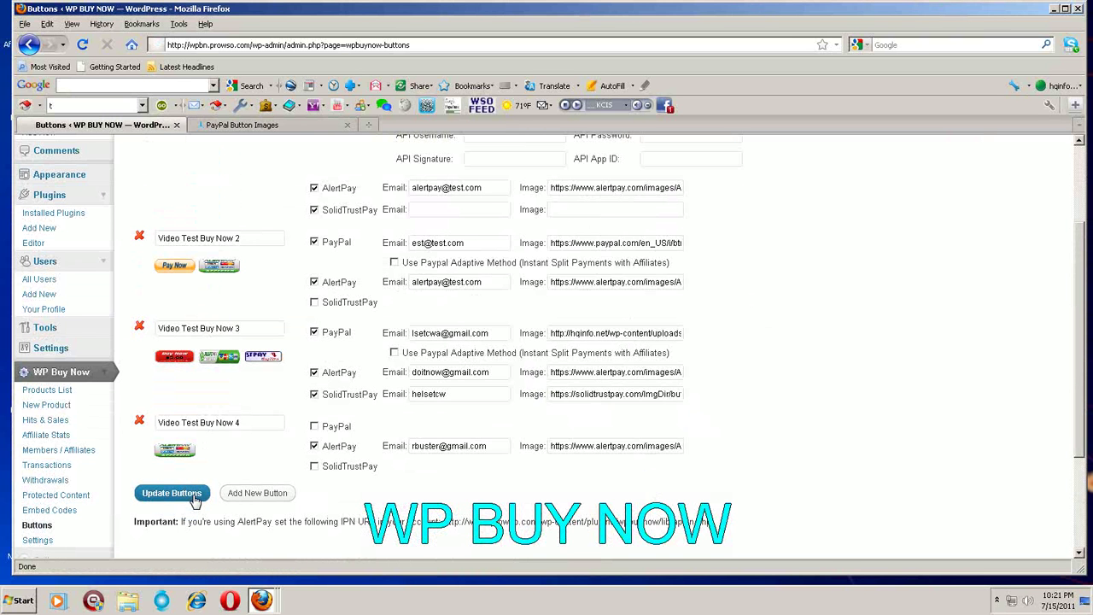
left_click(580, 208)
left_click(317, 507)
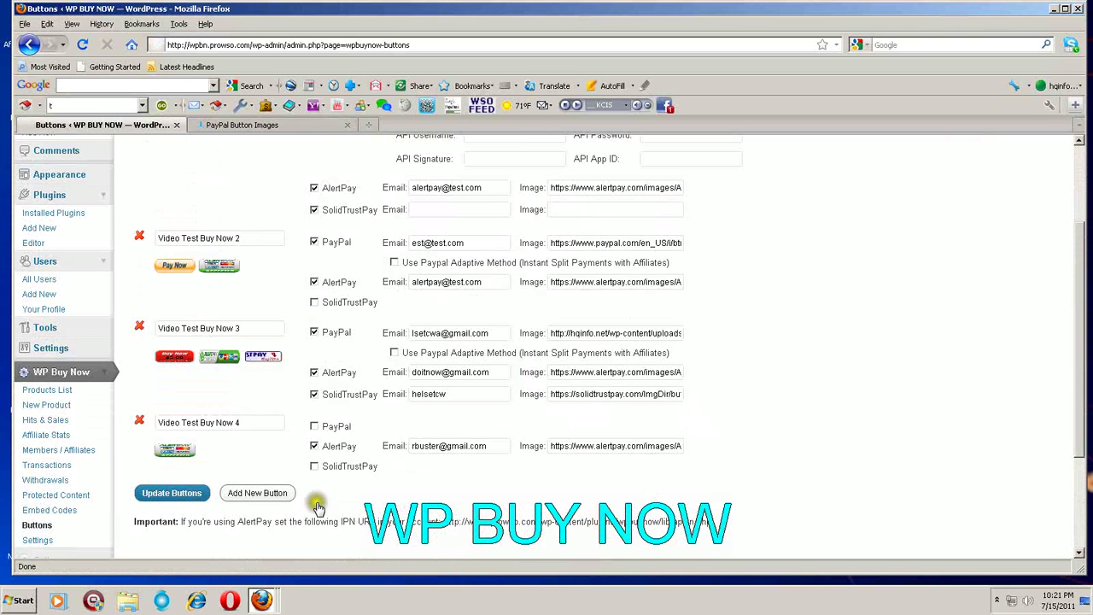
Add two new unnamed buttons to the end of the button list
left_click(266, 501)
left_click(264, 501)
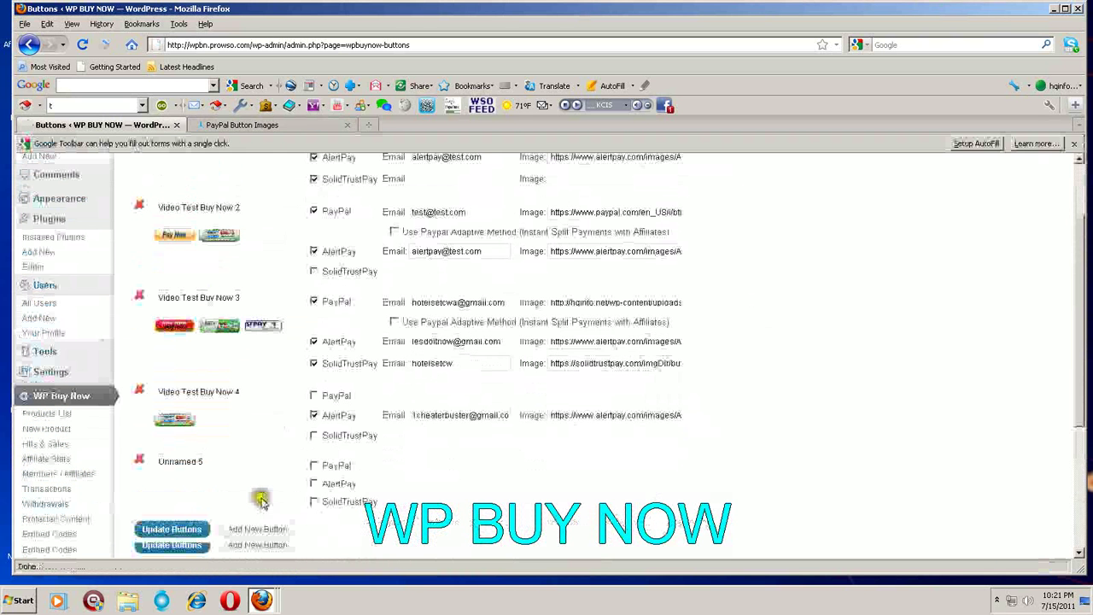
scroll(261, 502, "down", 1)
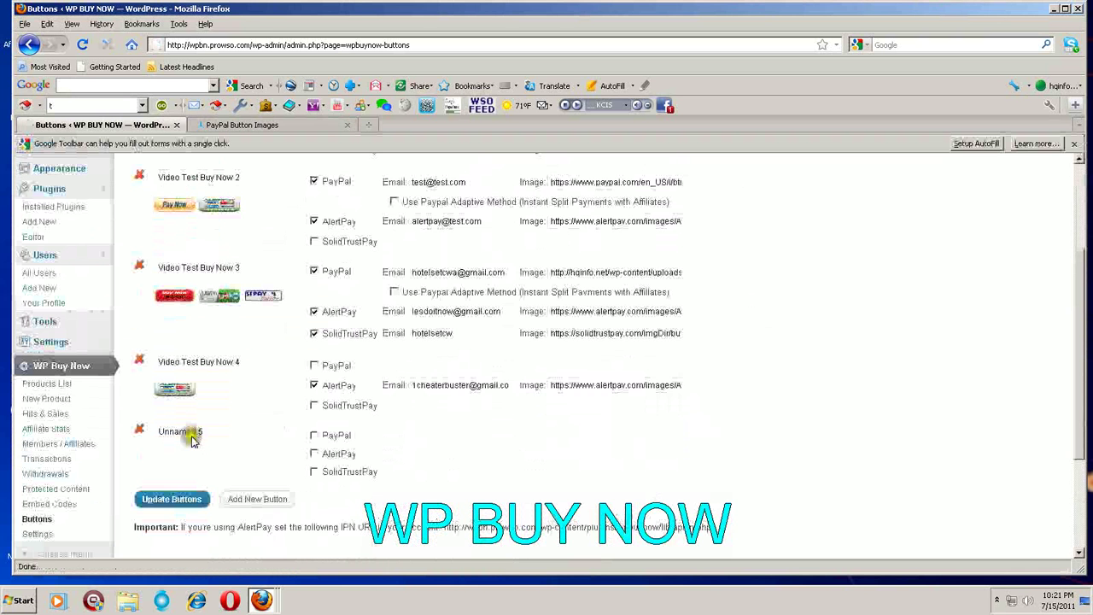
left_click(277, 502)
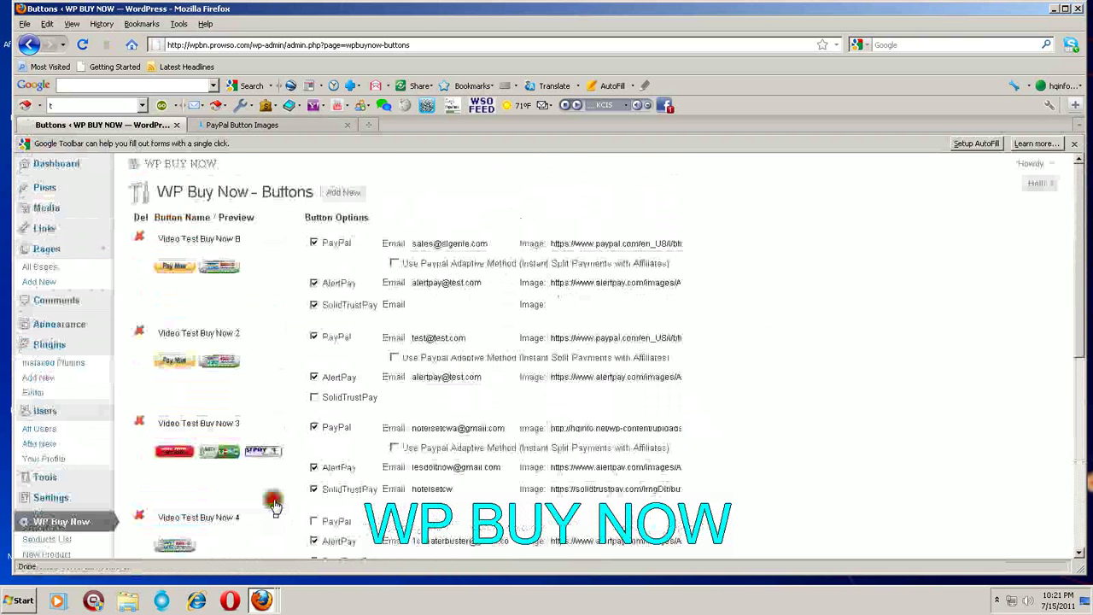
scroll(276, 507, "down", 1)
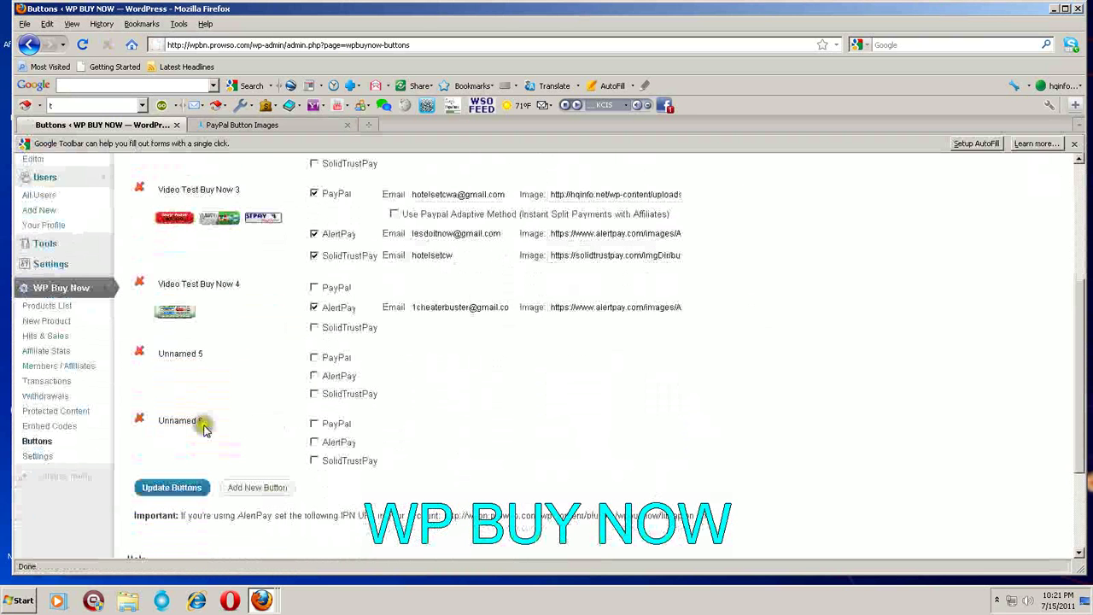
scroll(418, 412, "up", 5)
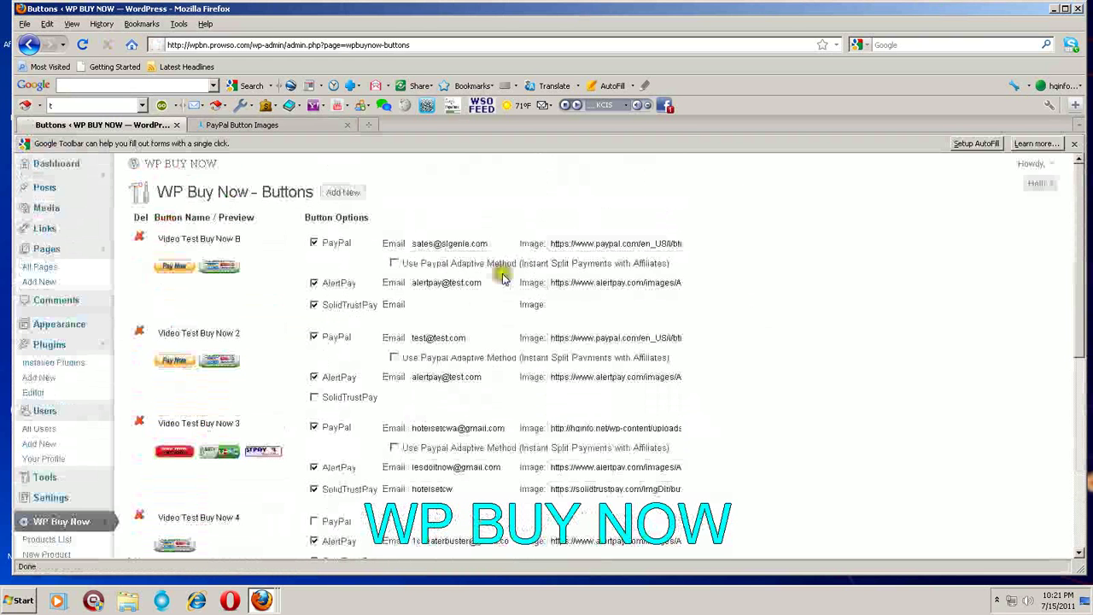
scroll(742, 263, "down", 2)
scroll(743, 265, "down", 6)
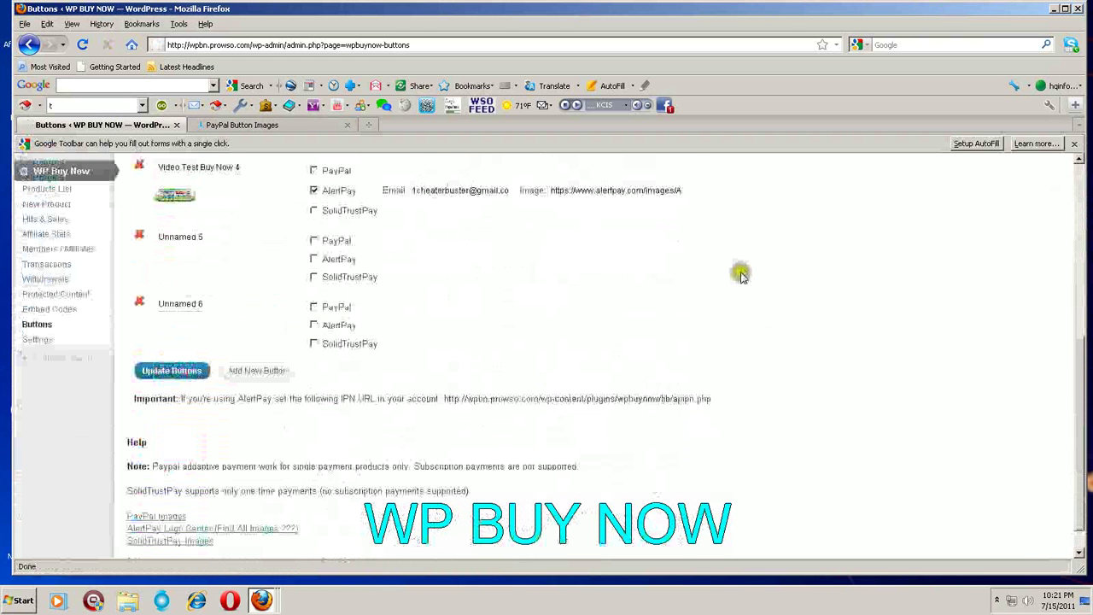
scroll(741, 277, "down", 1)
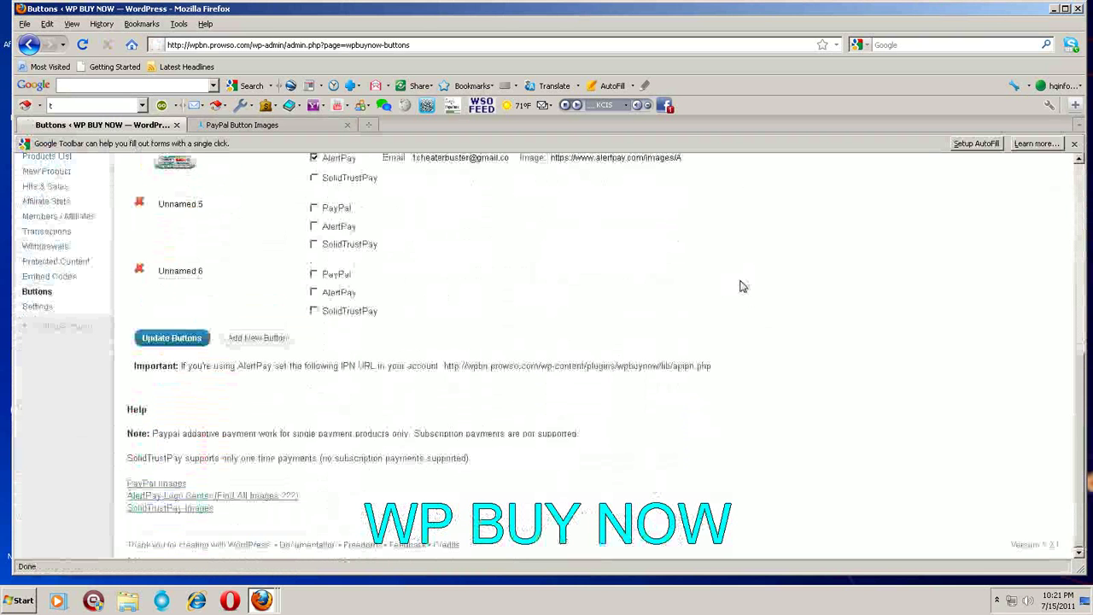
scroll(741, 286, "up", 1)
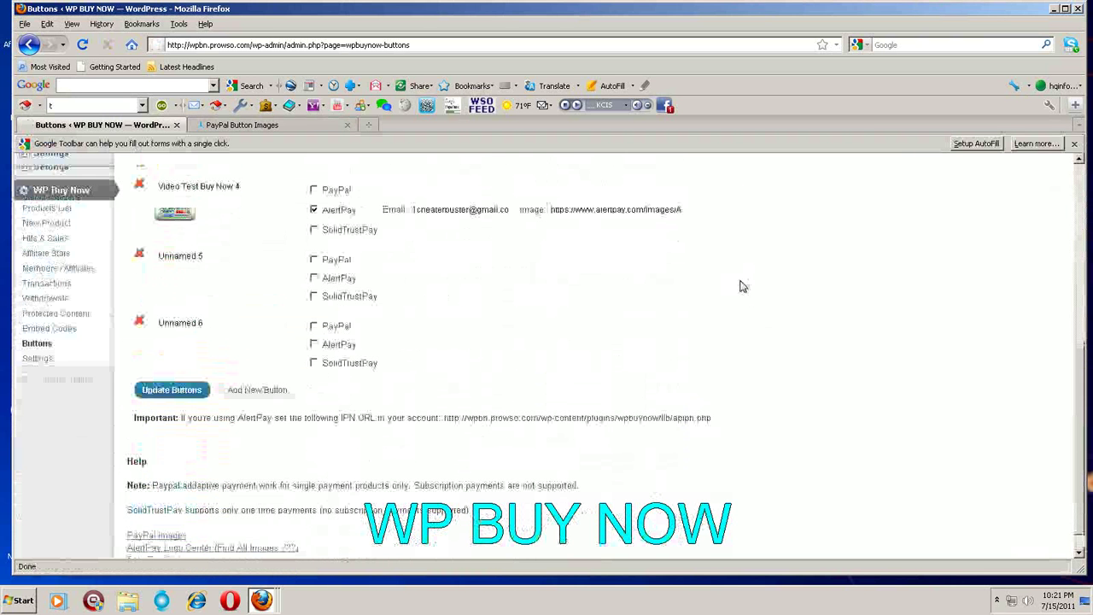
scroll(888, 427, "up", 7)
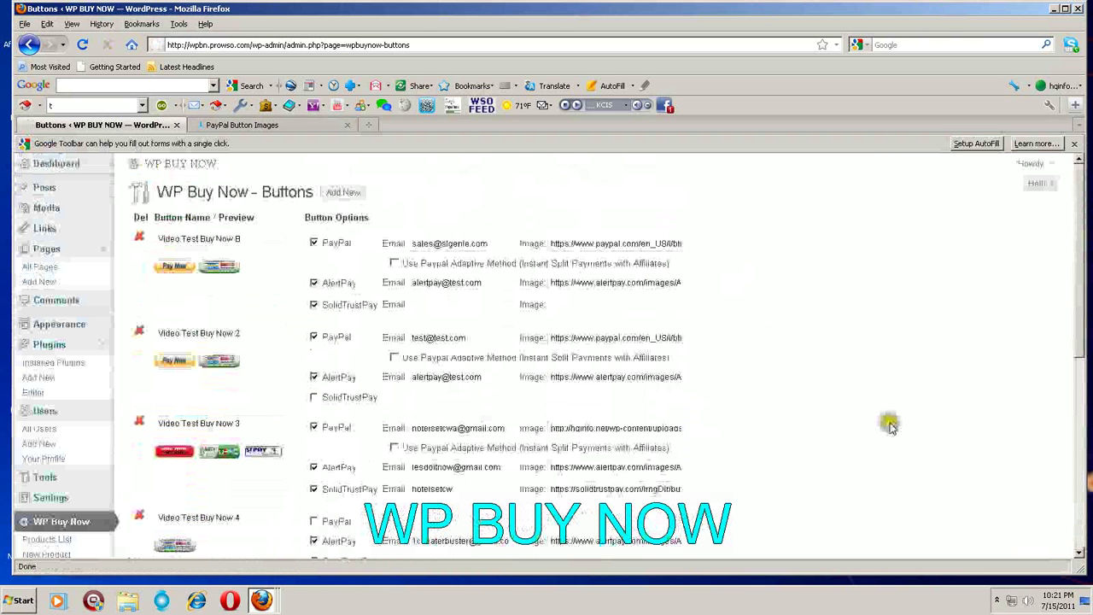
left_click(1004, 602)
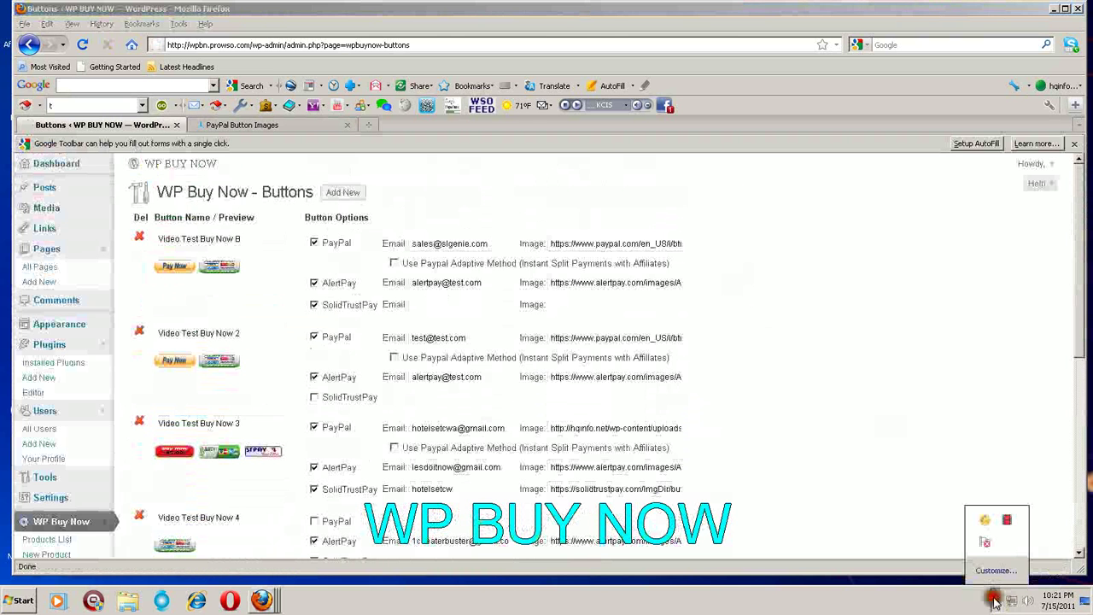